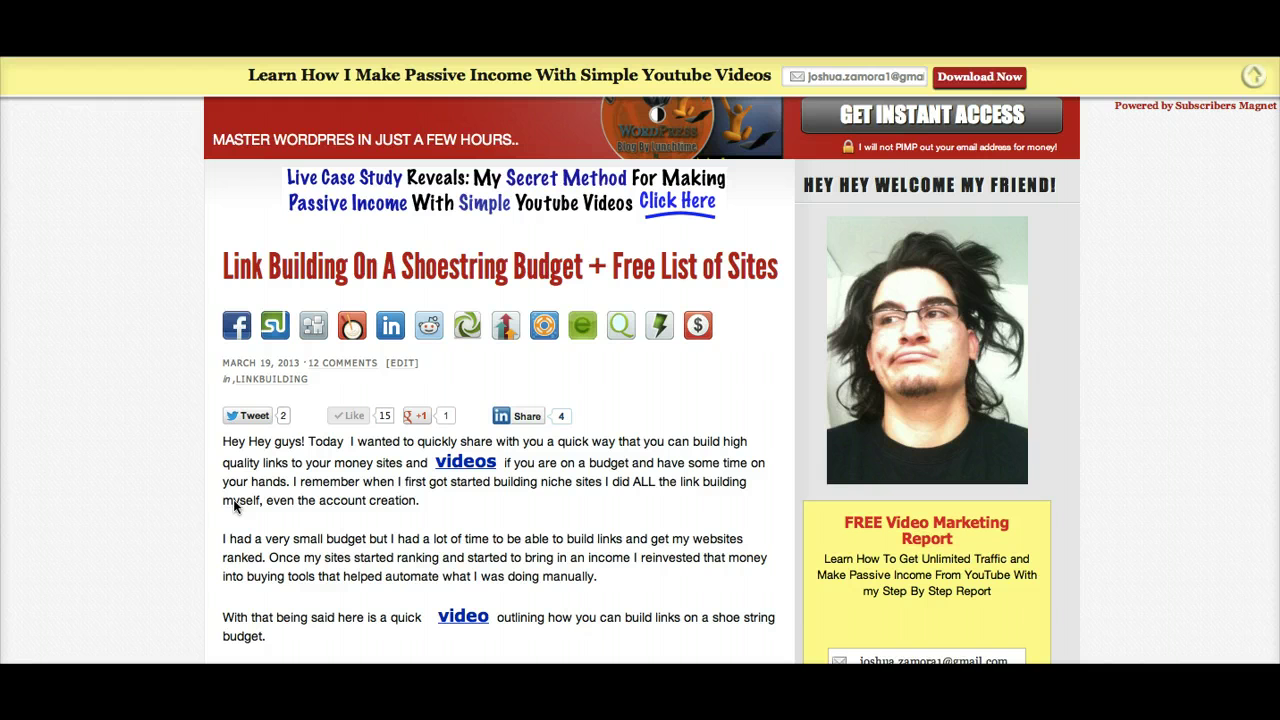
Look over the "Link Building On A Shoestring Budget" post and its highlighted video keyword links.
{"action": "left_click", "coordinate": [234, 504]}
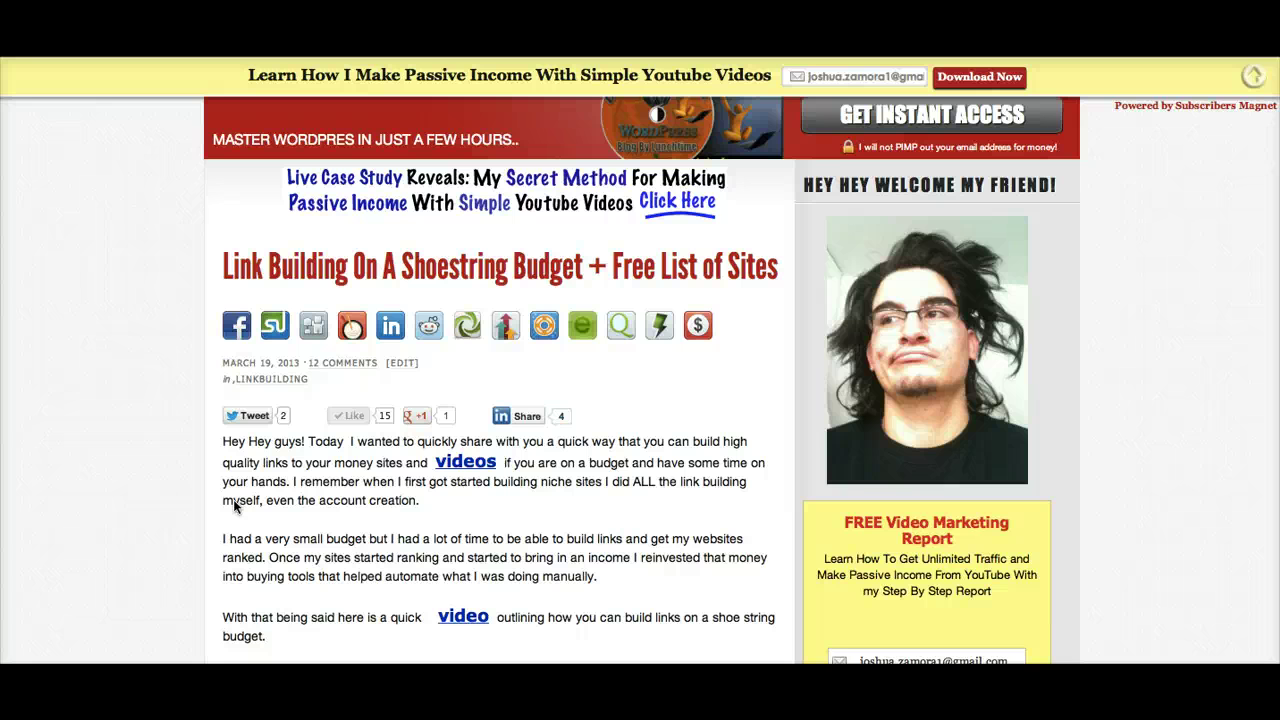
{"action": "scroll", "coordinate": [233, 499], "scroll_direction": "up", "scroll_amount": 3}
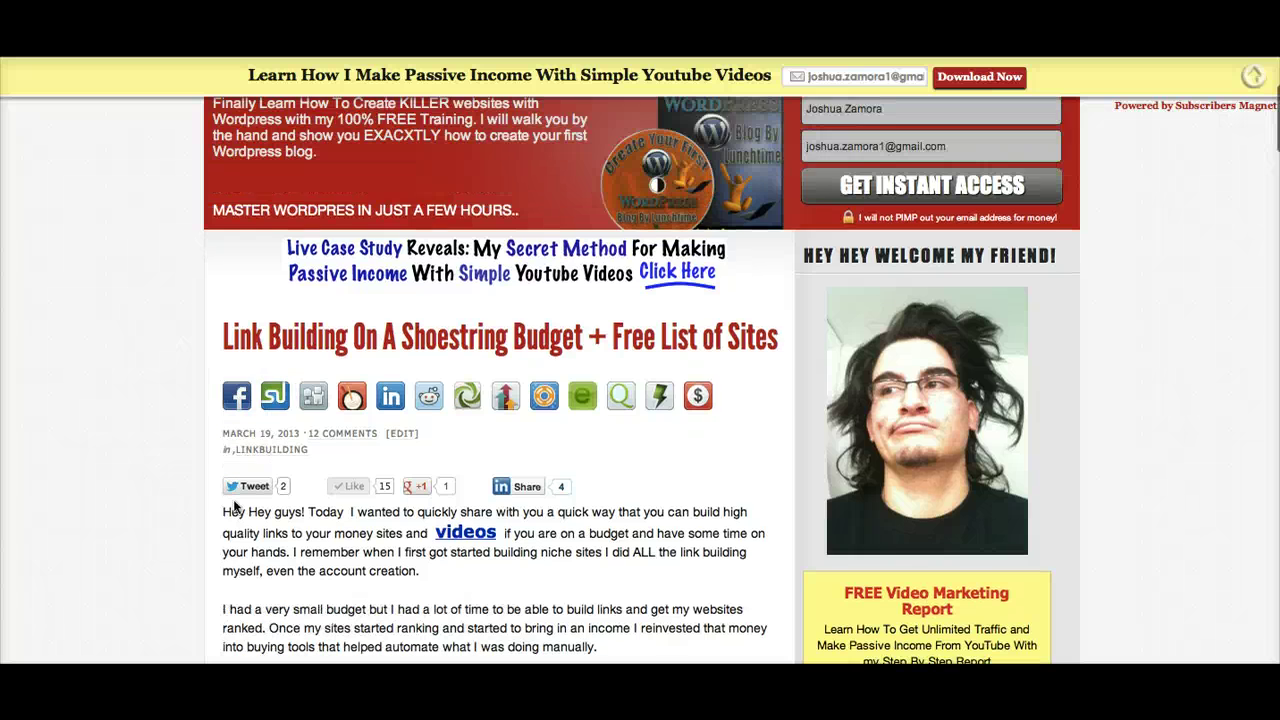
{"action": "scroll", "coordinate": [234, 506], "scroll_direction": "up", "scroll_amount": 1}
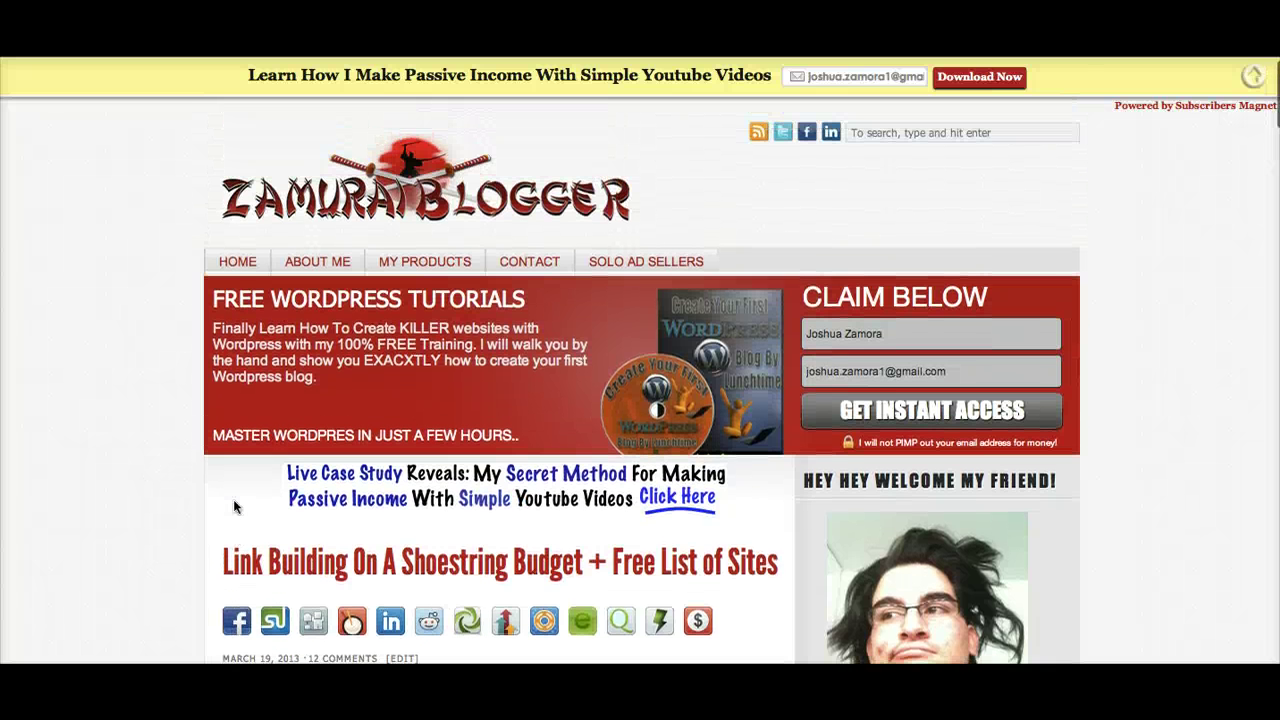
{"action": "scroll", "coordinate": [234, 506], "scroll_direction": "down", "scroll_amount": 2}
{"action": "scroll", "coordinate": [236, 505], "scroll_direction": "down", "scroll_amount": 2}
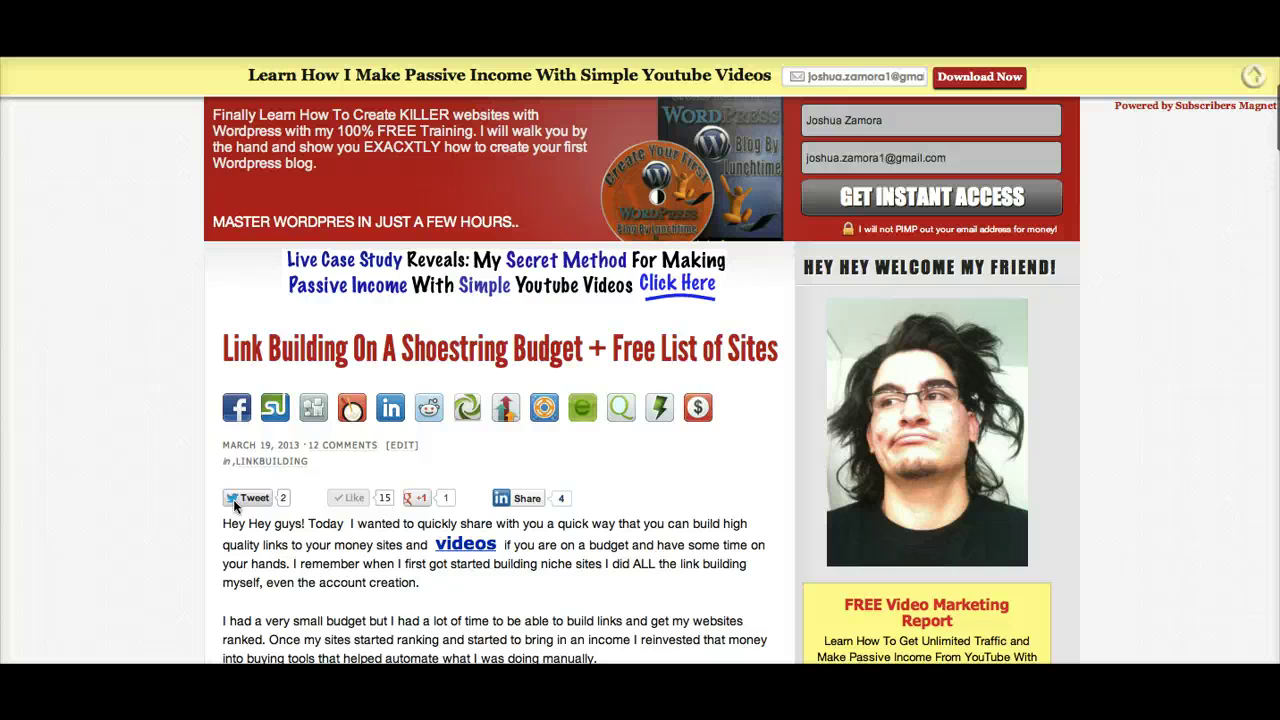
{"action": "scroll", "coordinate": [234, 505], "scroll_direction": "down", "scroll_amount": 6}
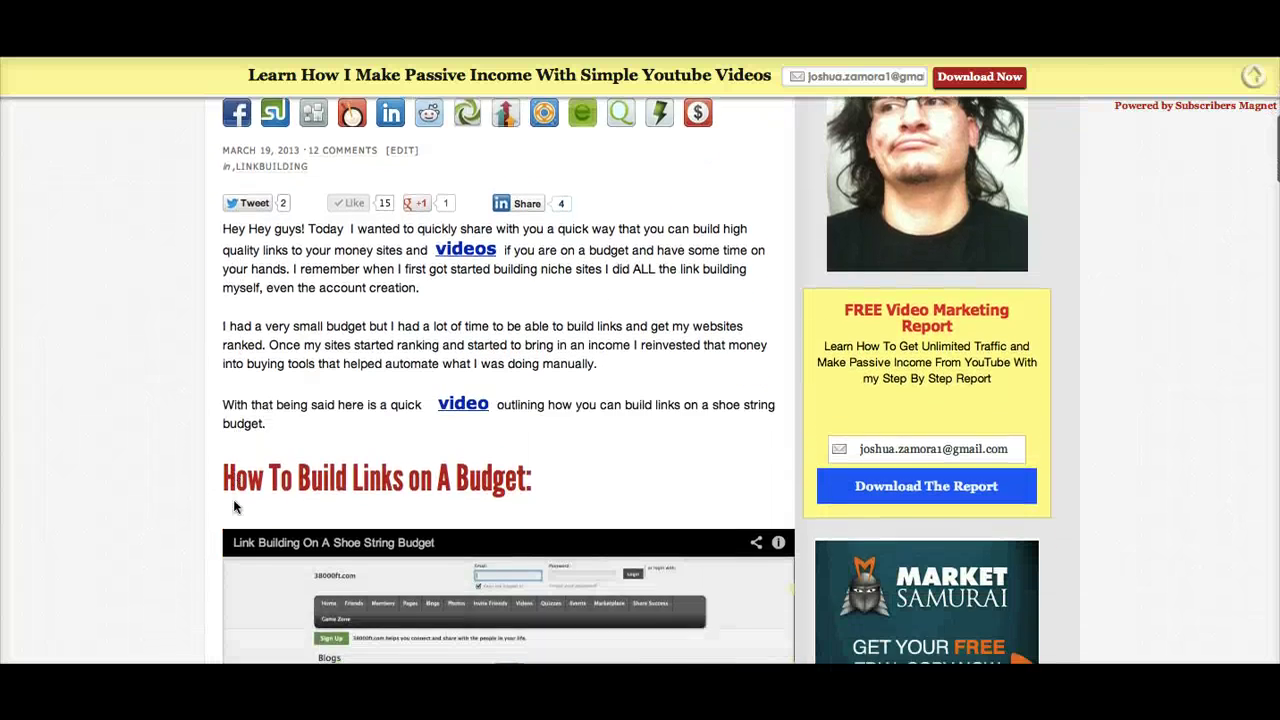
{"action": "scroll", "coordinate": [233, 499], "scroll_direction": "up", "scroll_amount": 9}
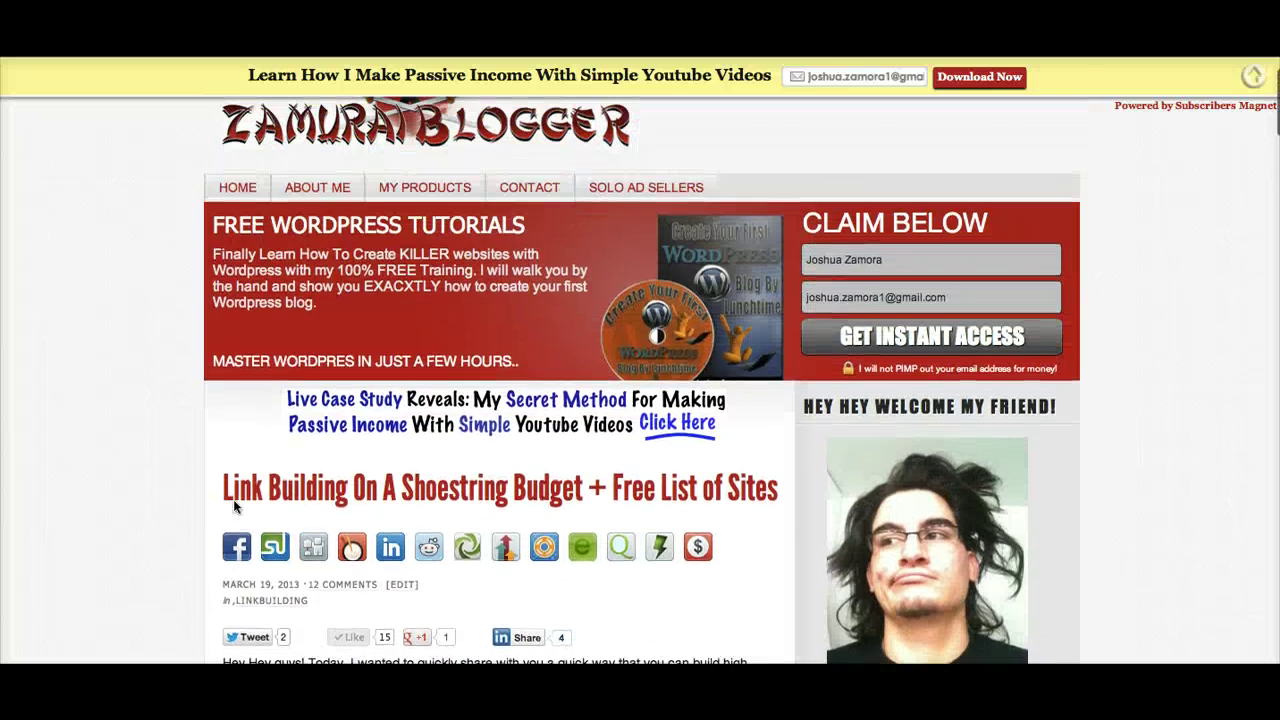
{"action": "scroll", "coordinate": [233, 499], "scroll_direction": "down", "scroll_amount": 6}
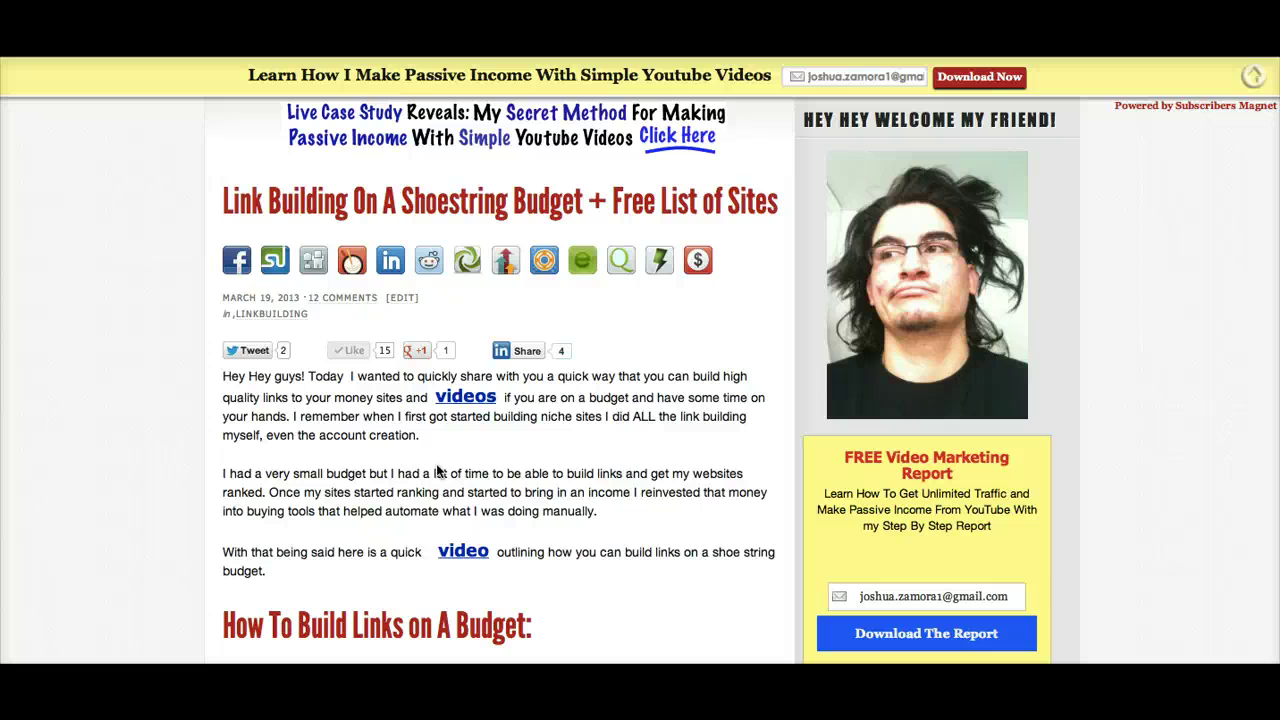
Show the opt-in popup attached to the "videos" keyword in the post's first paragraph and close it.
{"action": "left_click", "coordinate": [447, 399]}
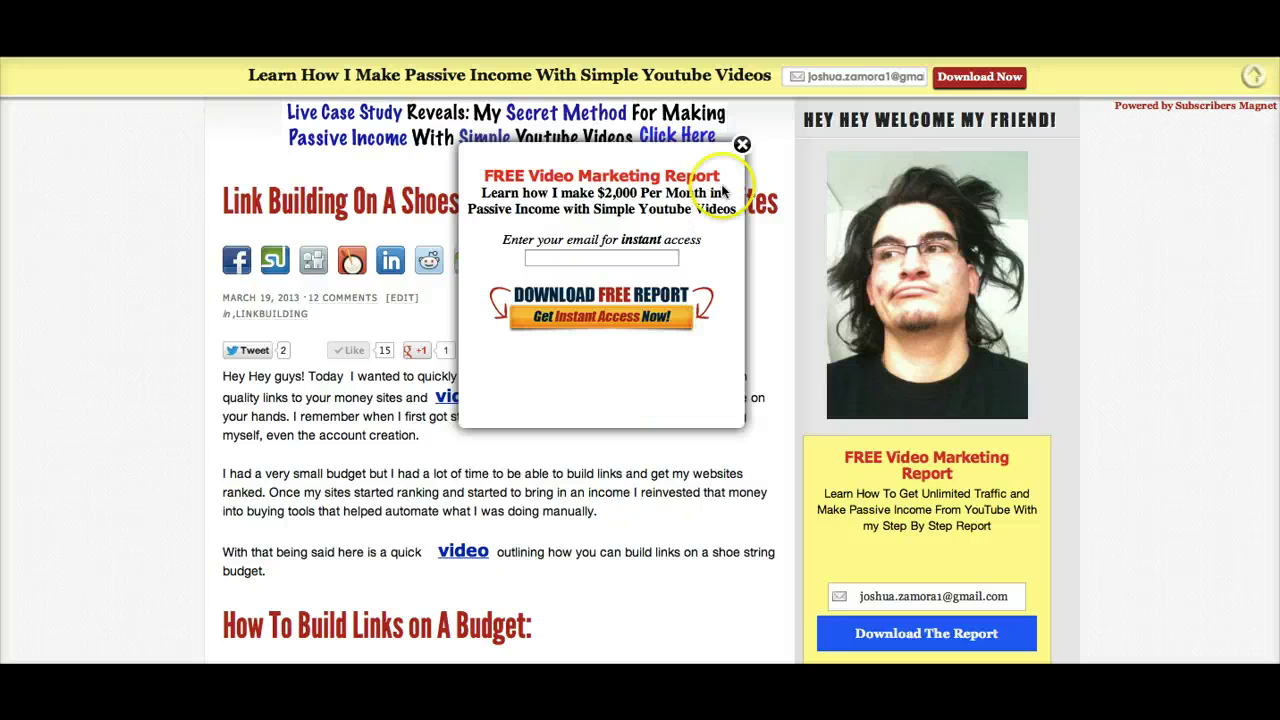
{"action": "left_click", "coordinate": [743, 146]}
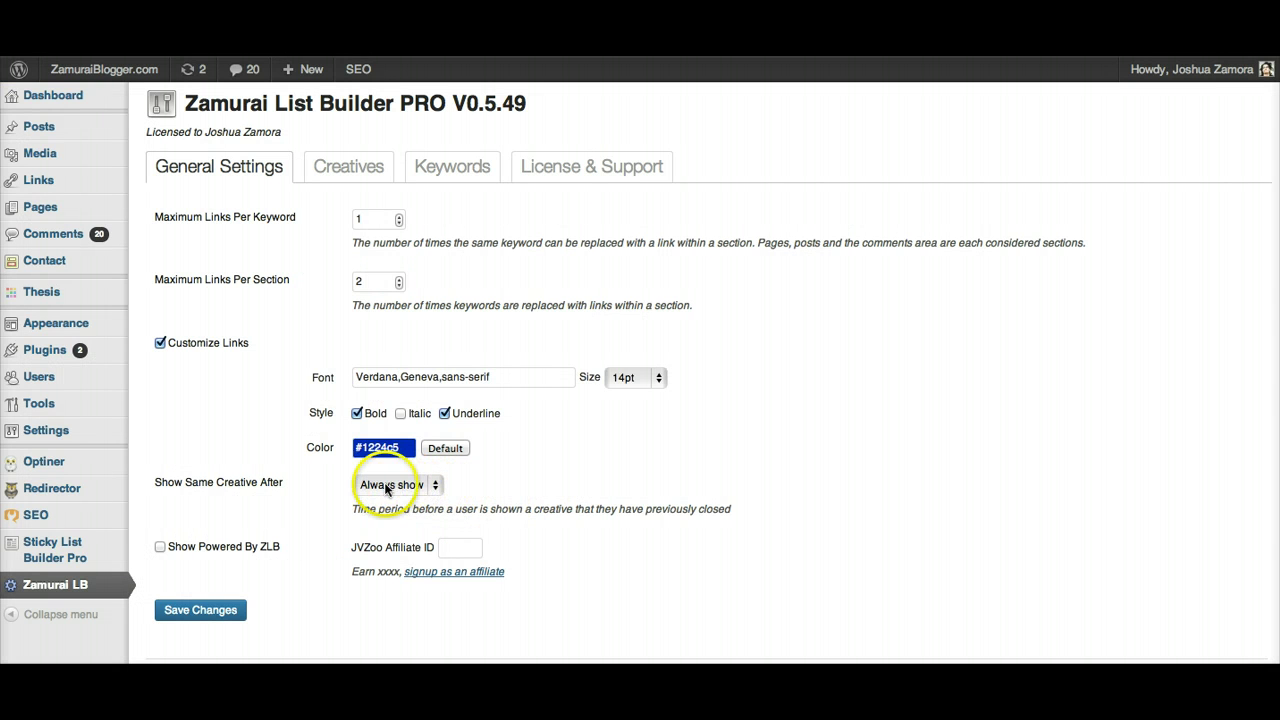
Examine the Show Same Creative After time periods and check the repeated popup on the post's "videos" keyword.
{"action": "left_click", "coordinate": [435, 487]}
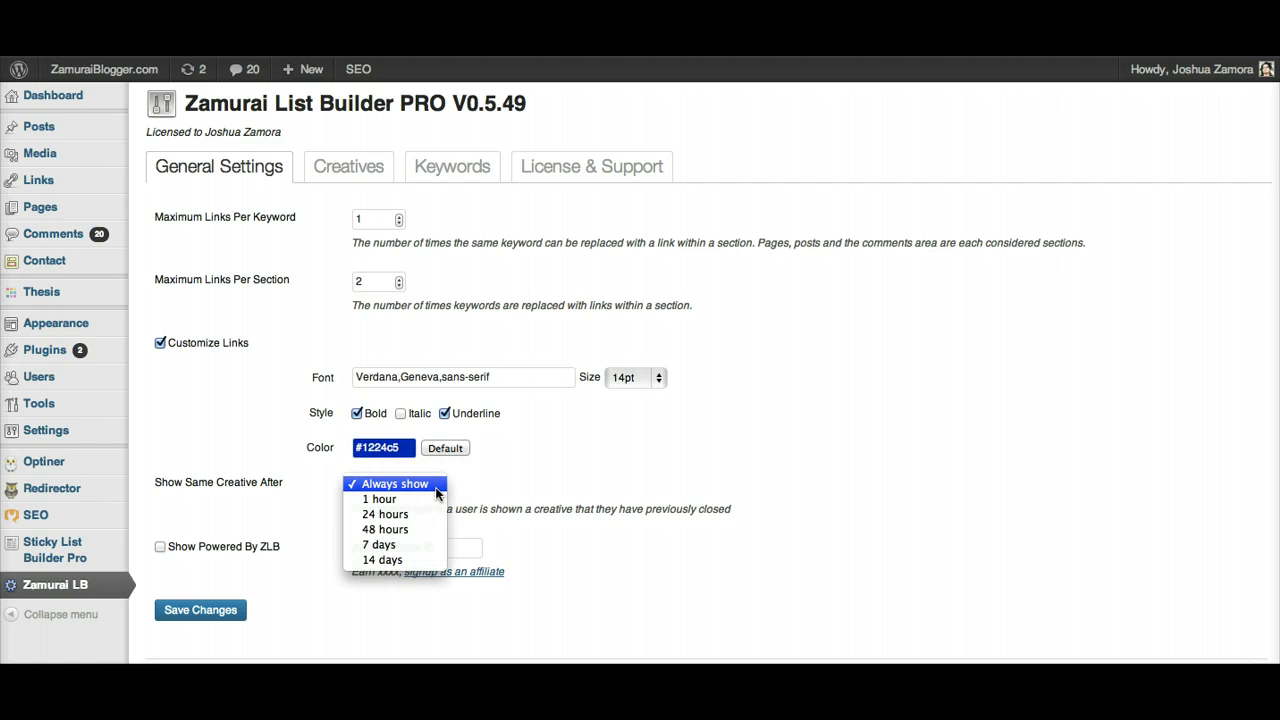
{"action": "left_click", "coordinate": [745, 418]}
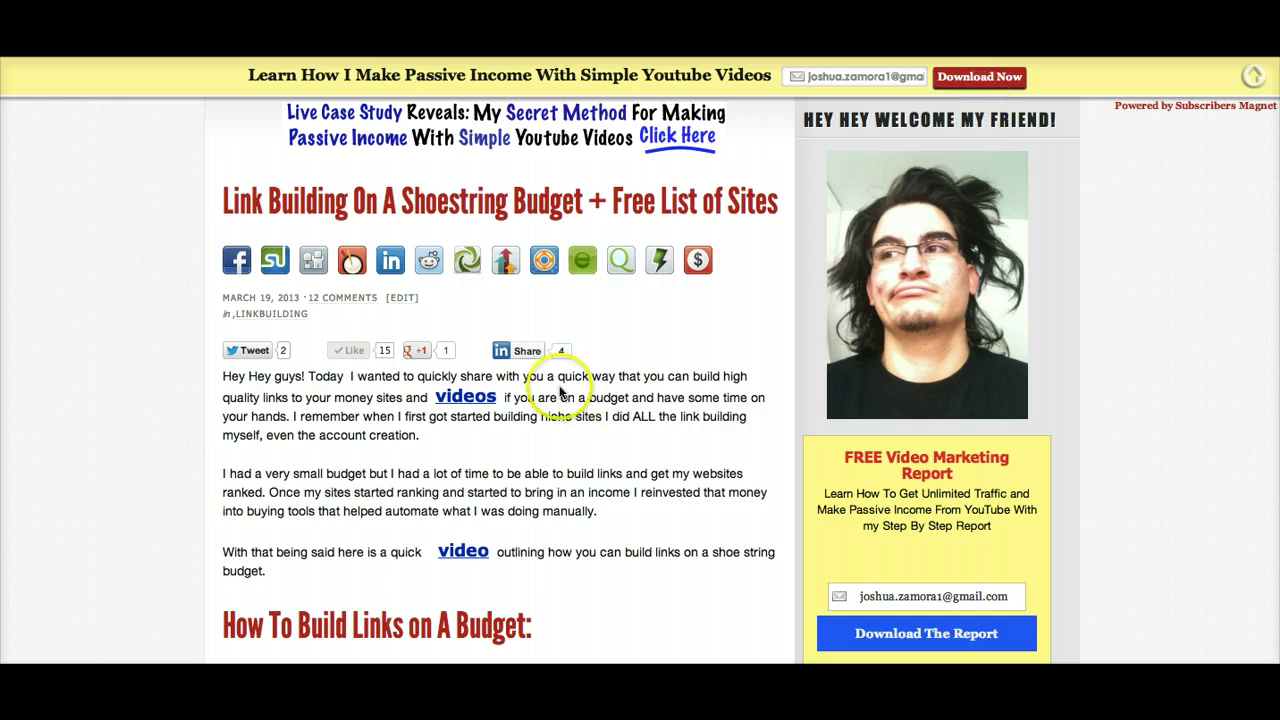
{"action": "mouse_move", "coordinate": [495, 397]}
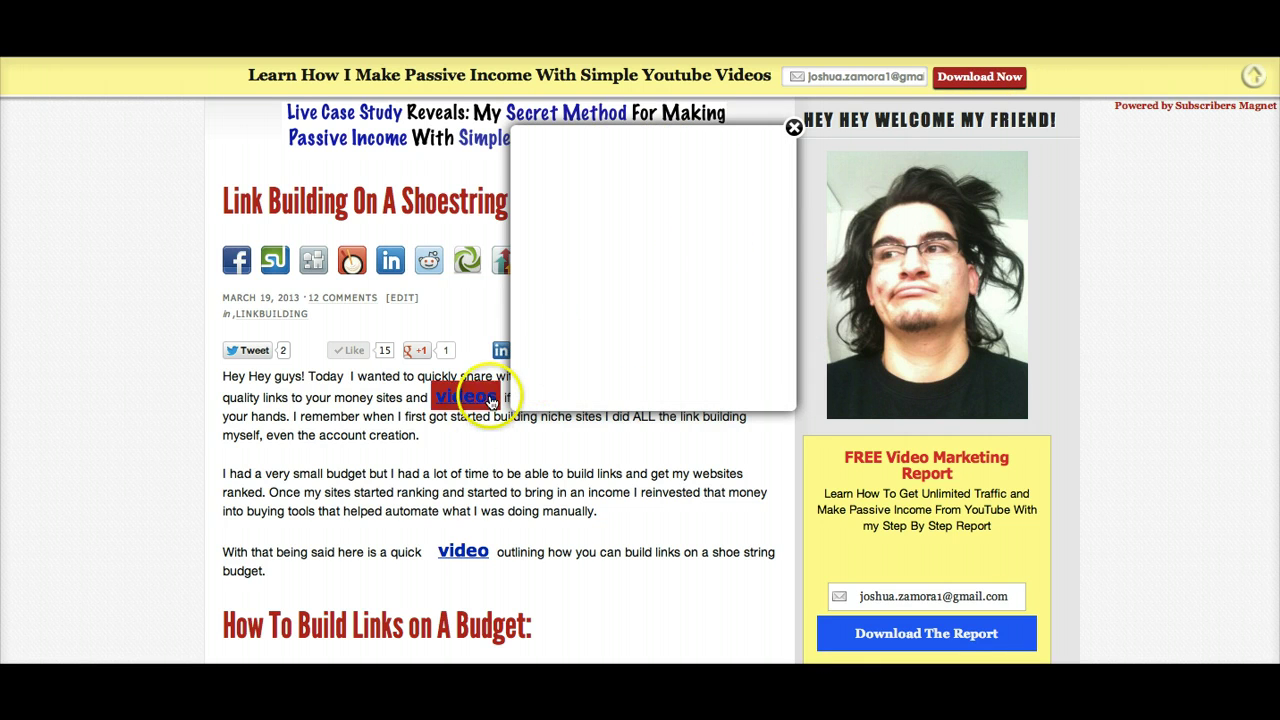
{"action": "left_click", "coordinate": [793, 129]}
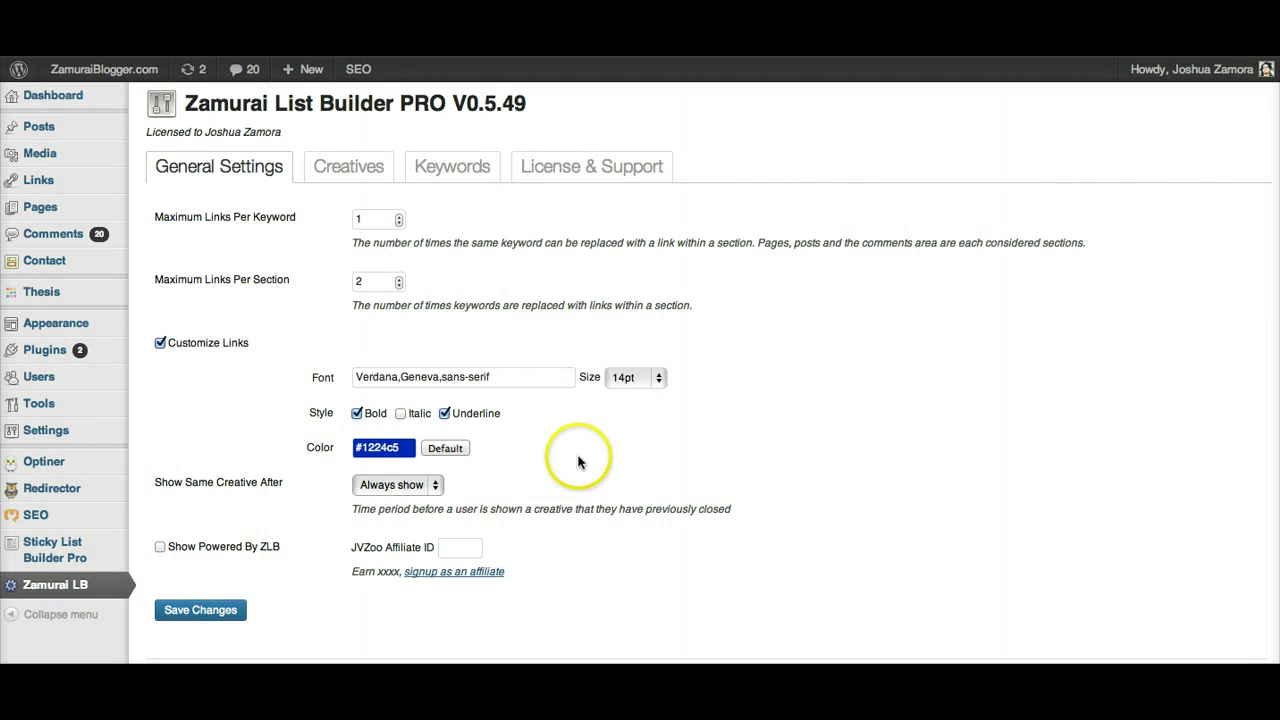
{"action": "left_click", "coordinate": [439, 487]}
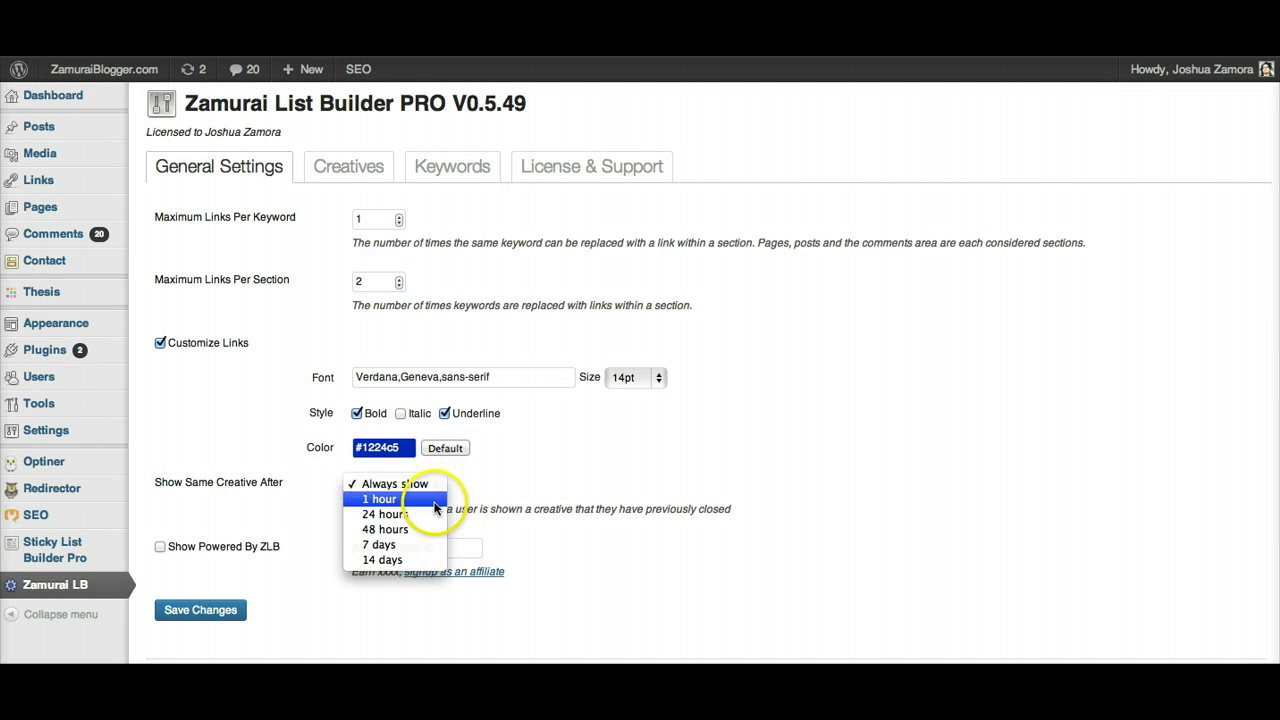
{"action": "left_click", "coordinate": [540, 453]}
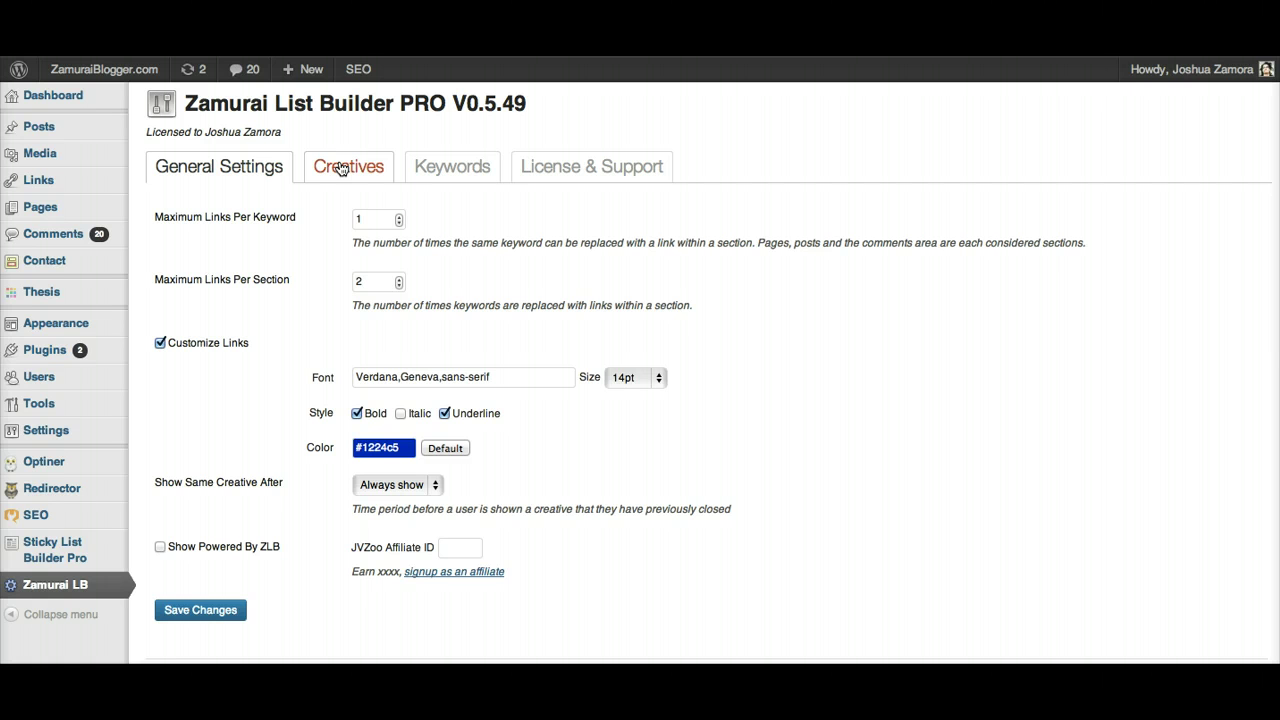
Switch to the blog post, bring up the opt-in popup from the "video" keyword, inspect its email form and dismiss it.
{"action": "left_click", "coordinate": [910, 117]}
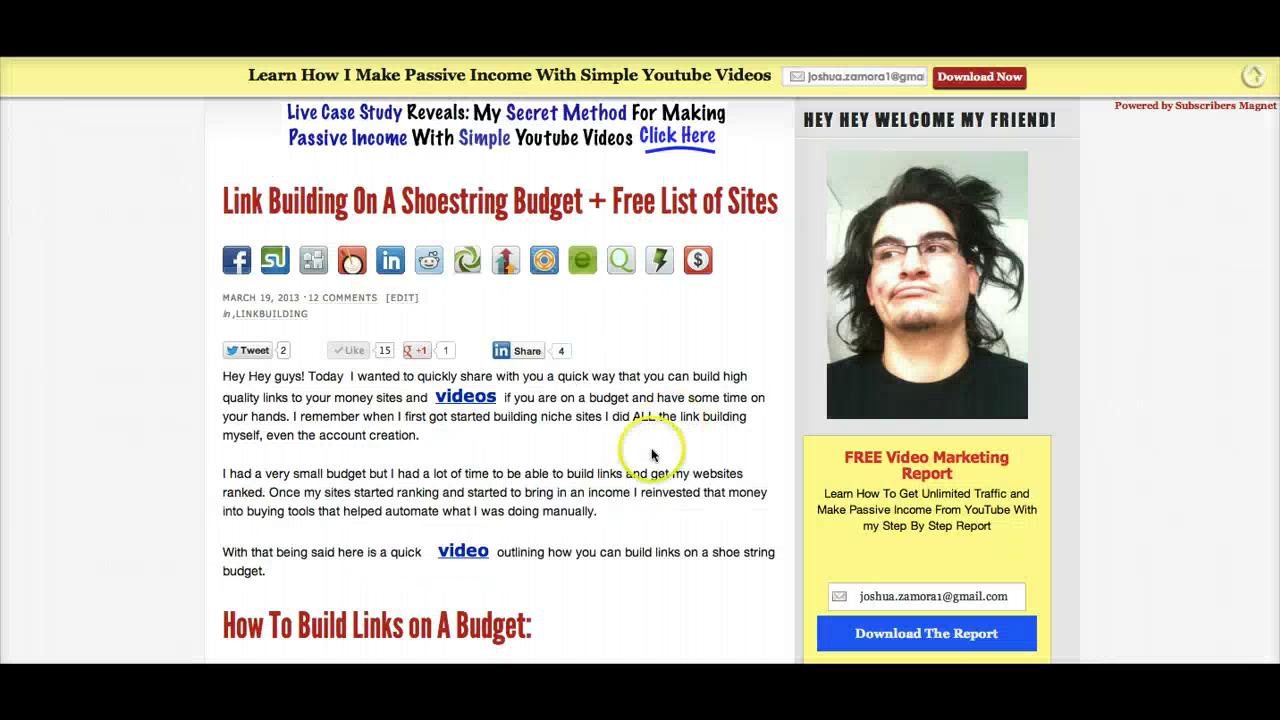
{"action": "left_click", "coordinate": [455, 555]}
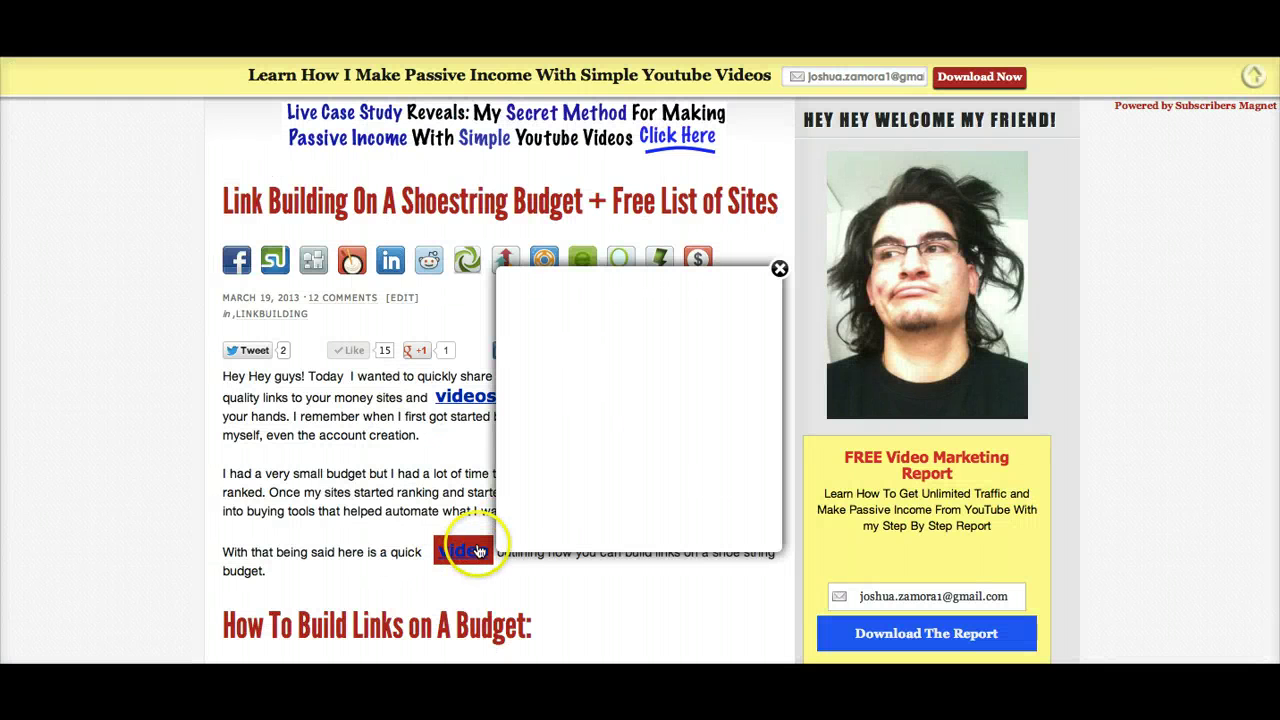
{"action": "left_click", "coordinate": [610, 472]}
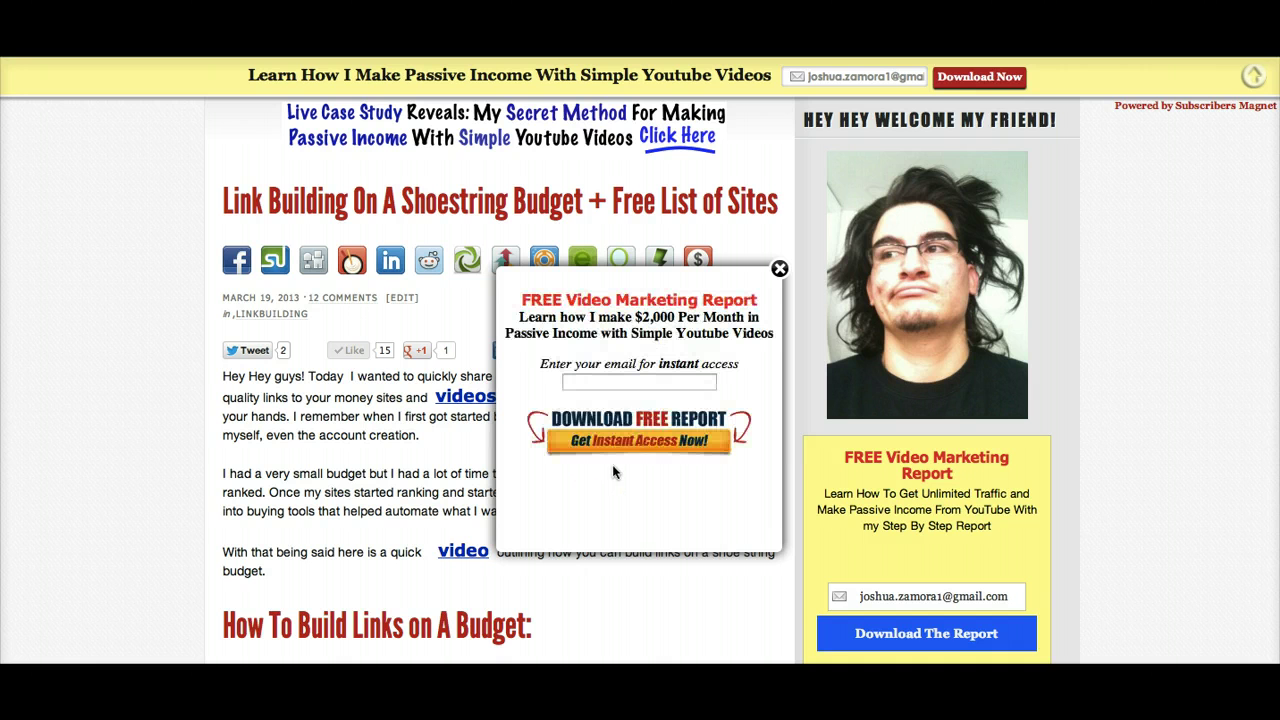
{"action": "left_click", "coordinate": [633, 385]}
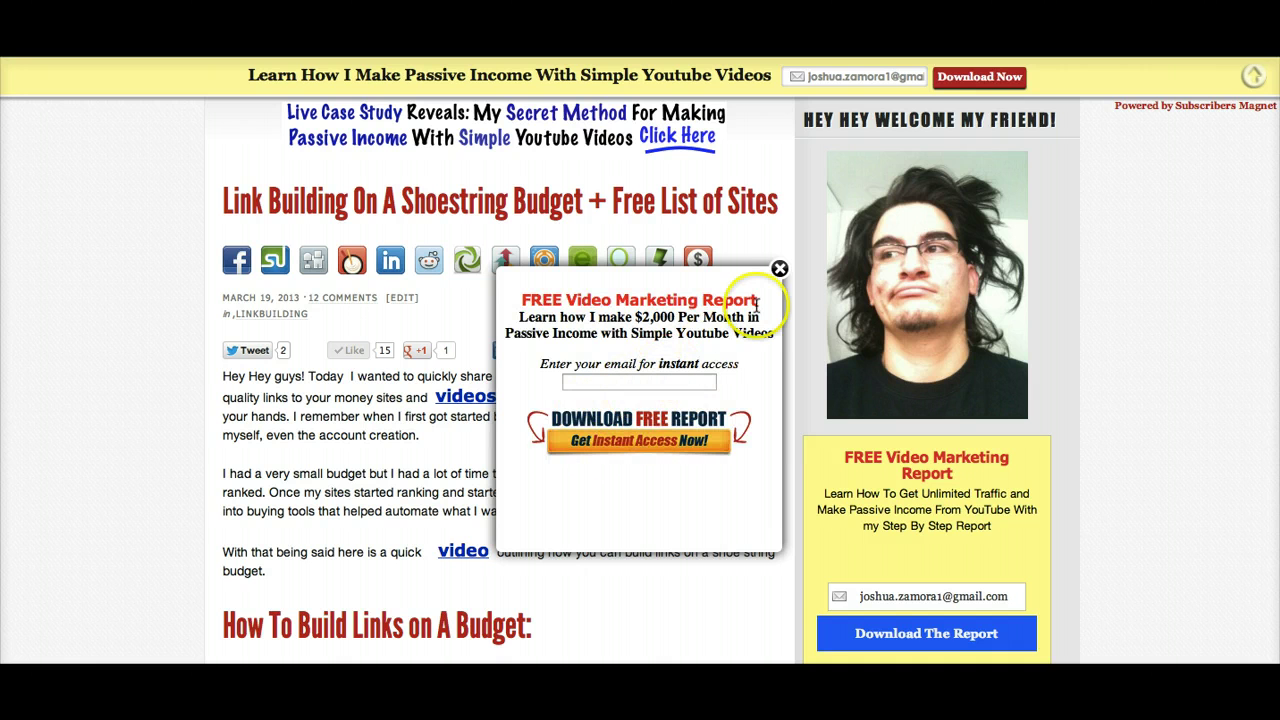
{"action": "left_click", "coordinate": [780, 269]}
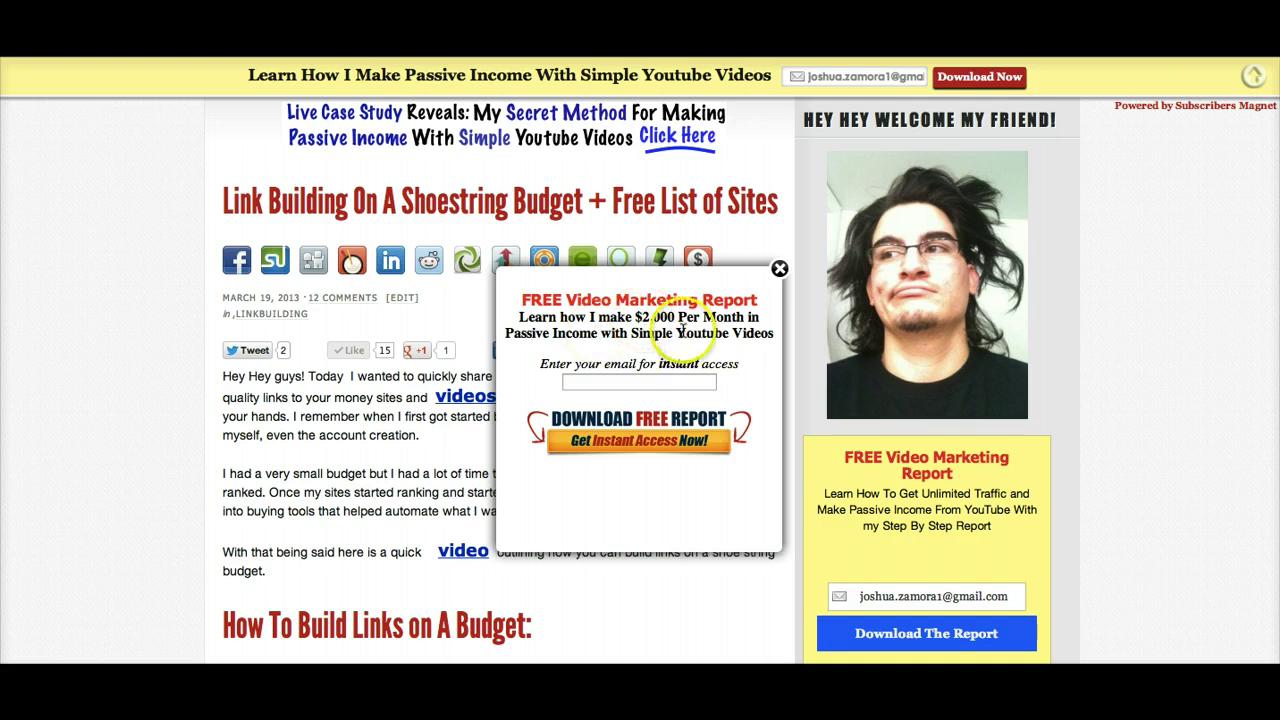
{"action": "left_click", "coordinate": [780, 270]}
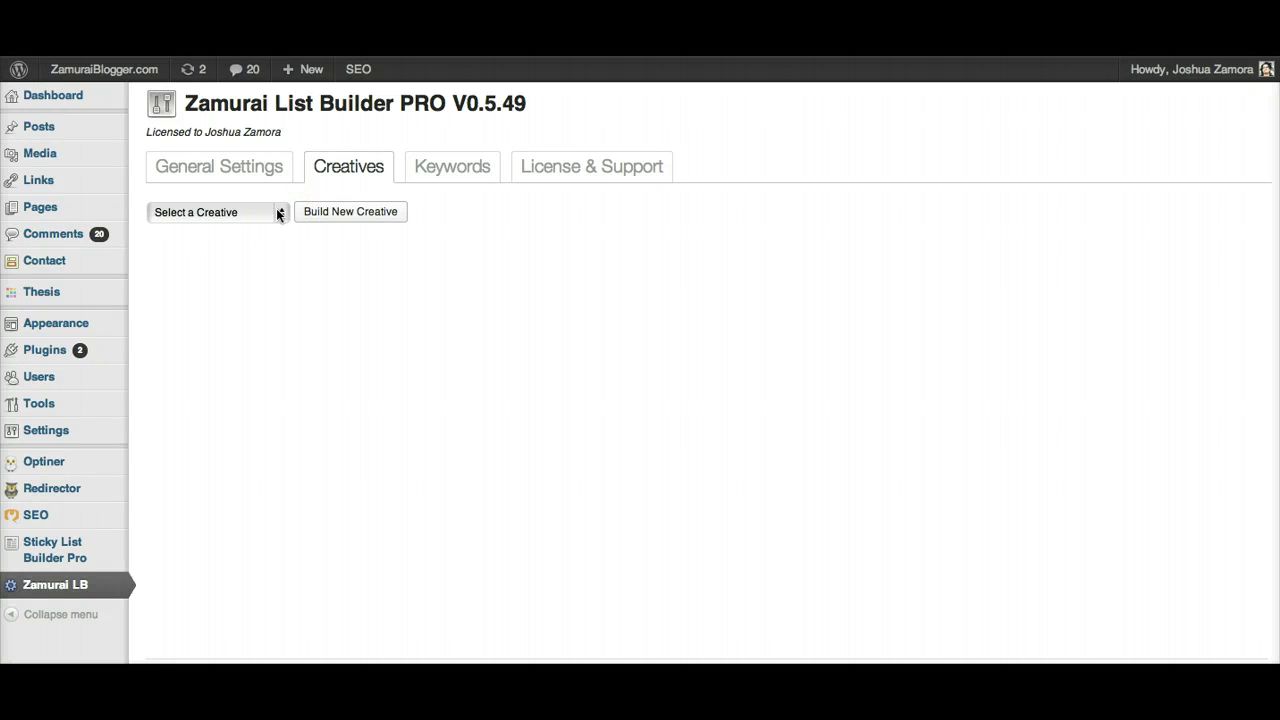
Start building a new creative and compare the available opt-in form templates with the popup on the post's "video" keyword.
{"action": "left_click", "coordinate": [350, 212]}
{"action": "scroll", "coordinate": [470, 353], "scroll_direction": "down", "scroll_amount": 1}
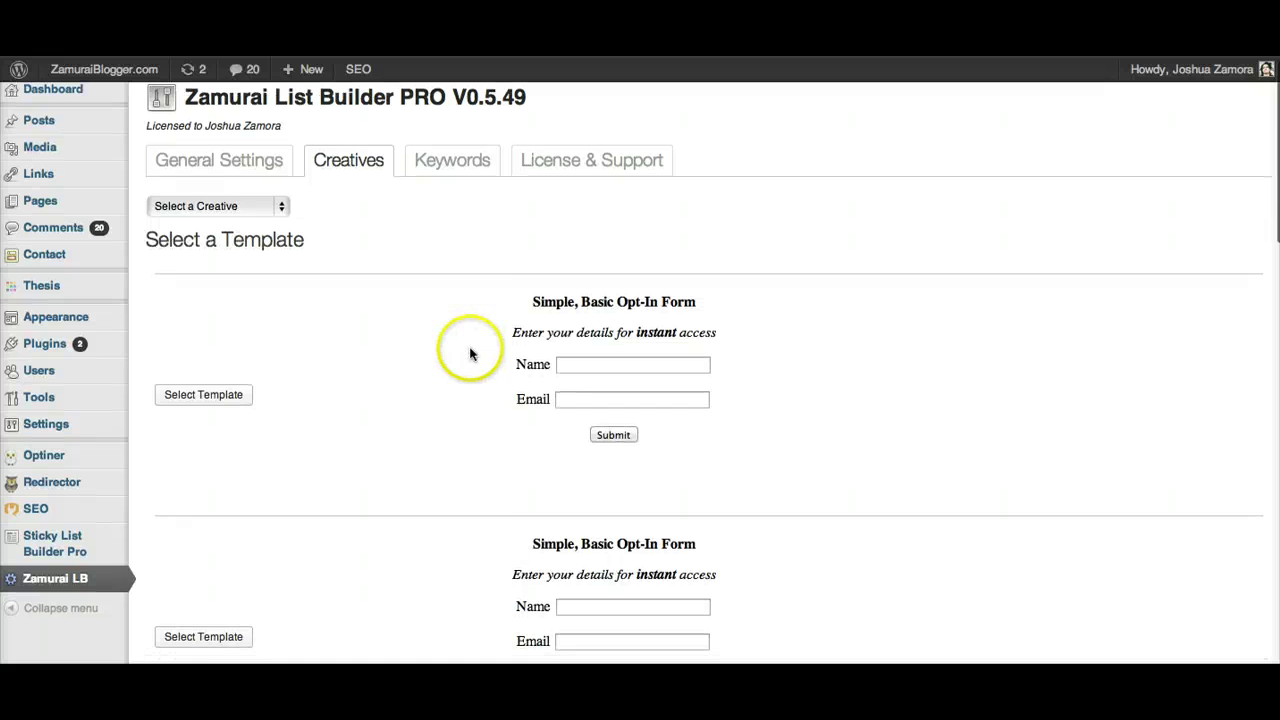
{"action": "scroll", "coordinate": [590, 300], "scroll_direction": "down", "scroll_amount": 7}
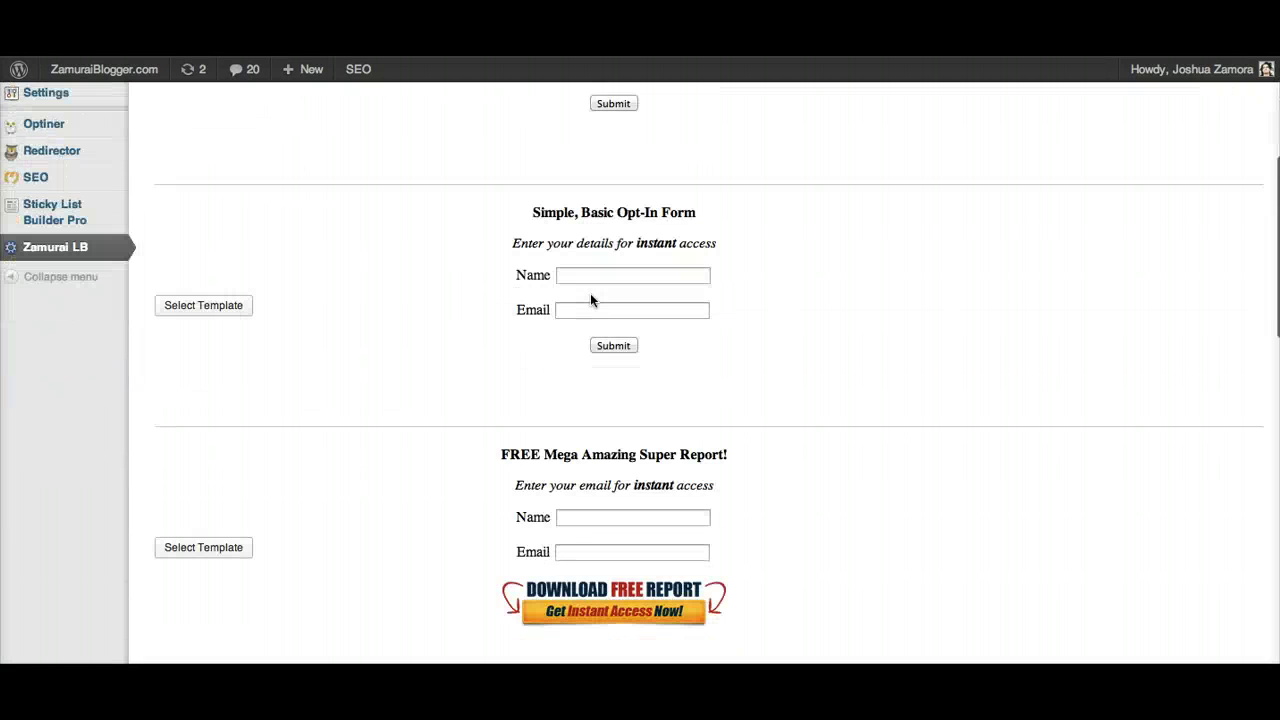
{"action": "scroll", "coordinate": [590, 297], "scroll_direction": "down", "scroll_amount": 5}
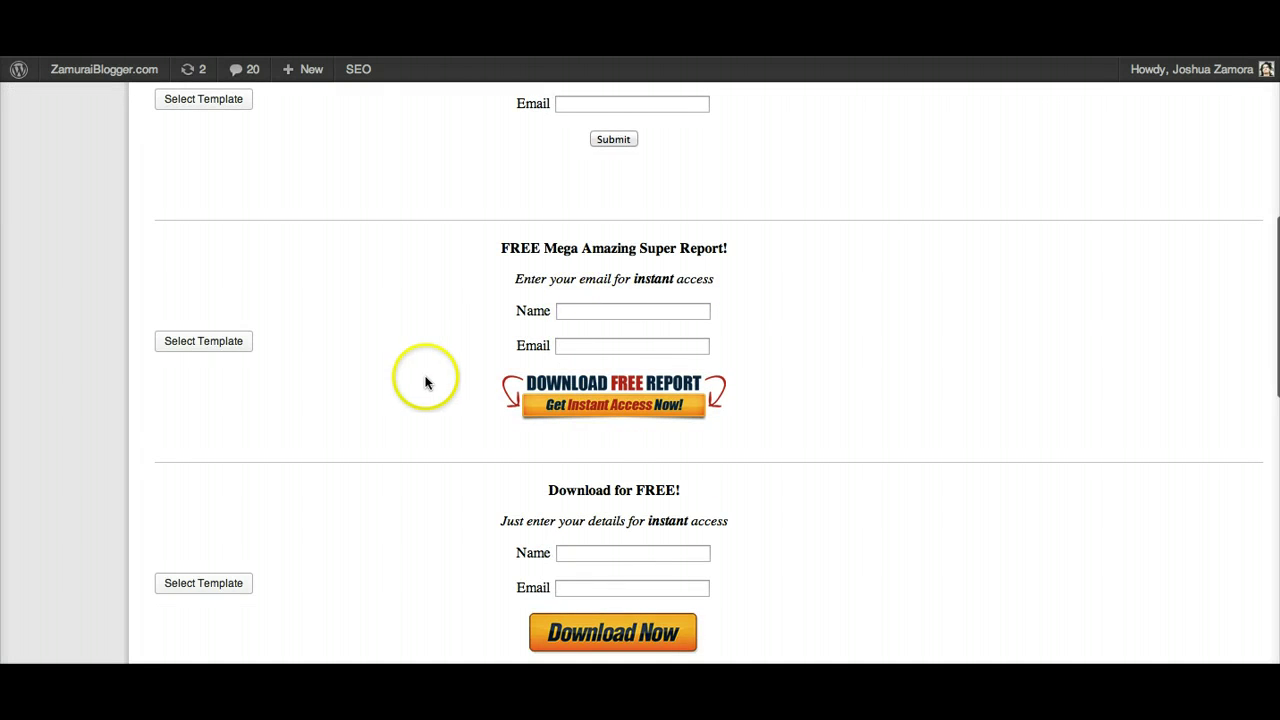
{"action": "scroll", "coordinate": [425, 390], "scroll_direction": "down", "scroll_amount": 3}
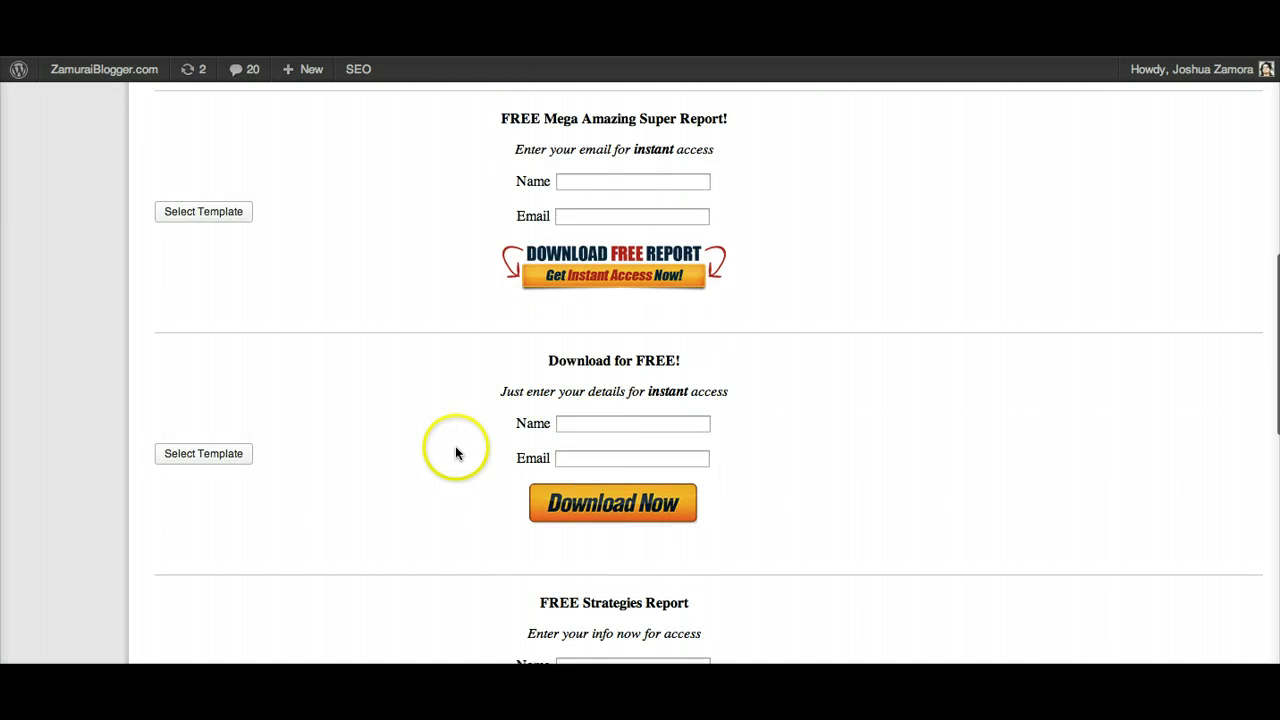
{"action": "scroll", "coordinate": [456, 452], "scroll_direction": "down", "scroll_amount": 8}
{"action": "scroll", "coordinate": [484, 500], "scroll_direction": "down", "scroll_amount": 3}
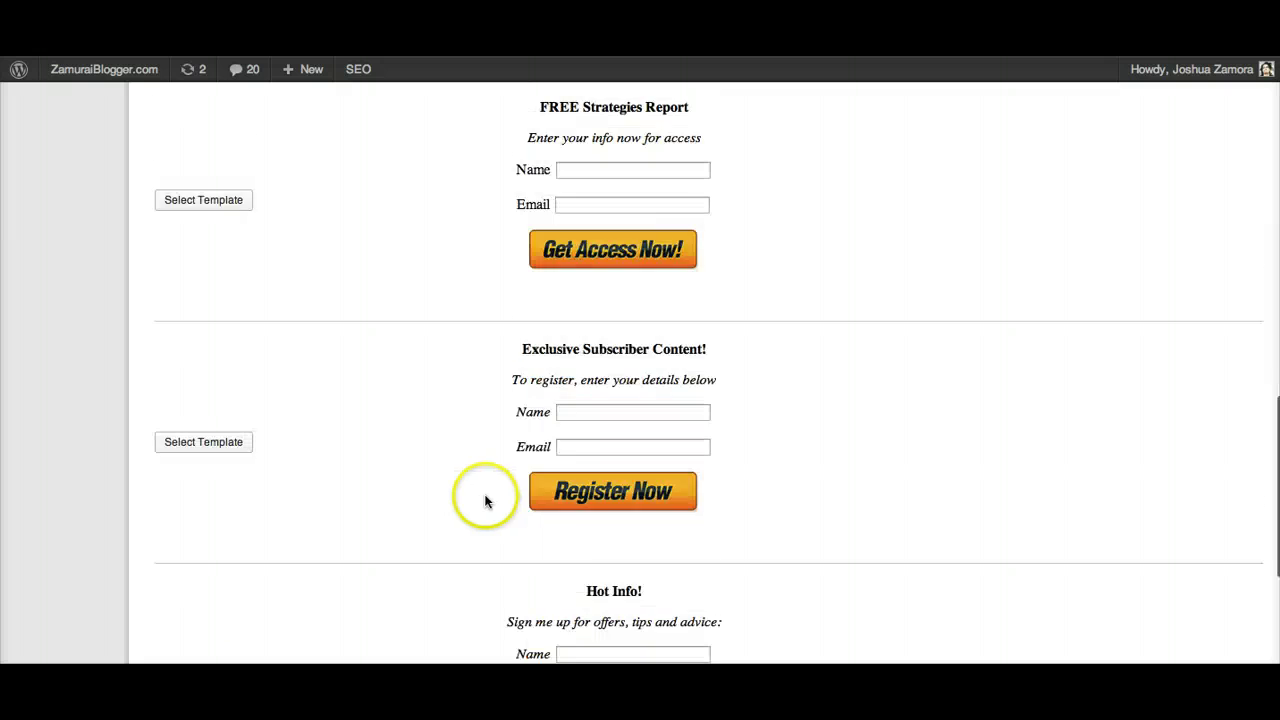
{"action": "scroll", "coordinate": [494, 500], "scroll_direction": "down", "scroll_amount": 8}
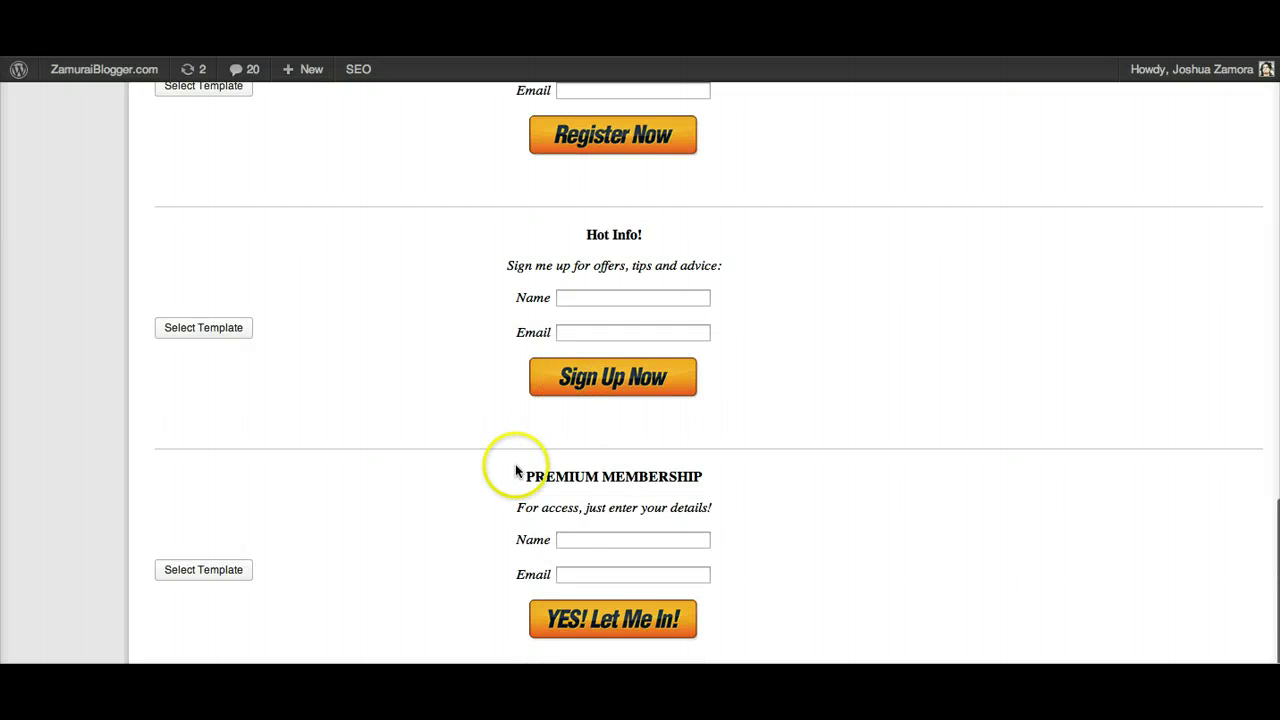
{"action": "scroll", "coordinate": [516, 470], "scroll_direction": "up", "scroll_amount": 15}
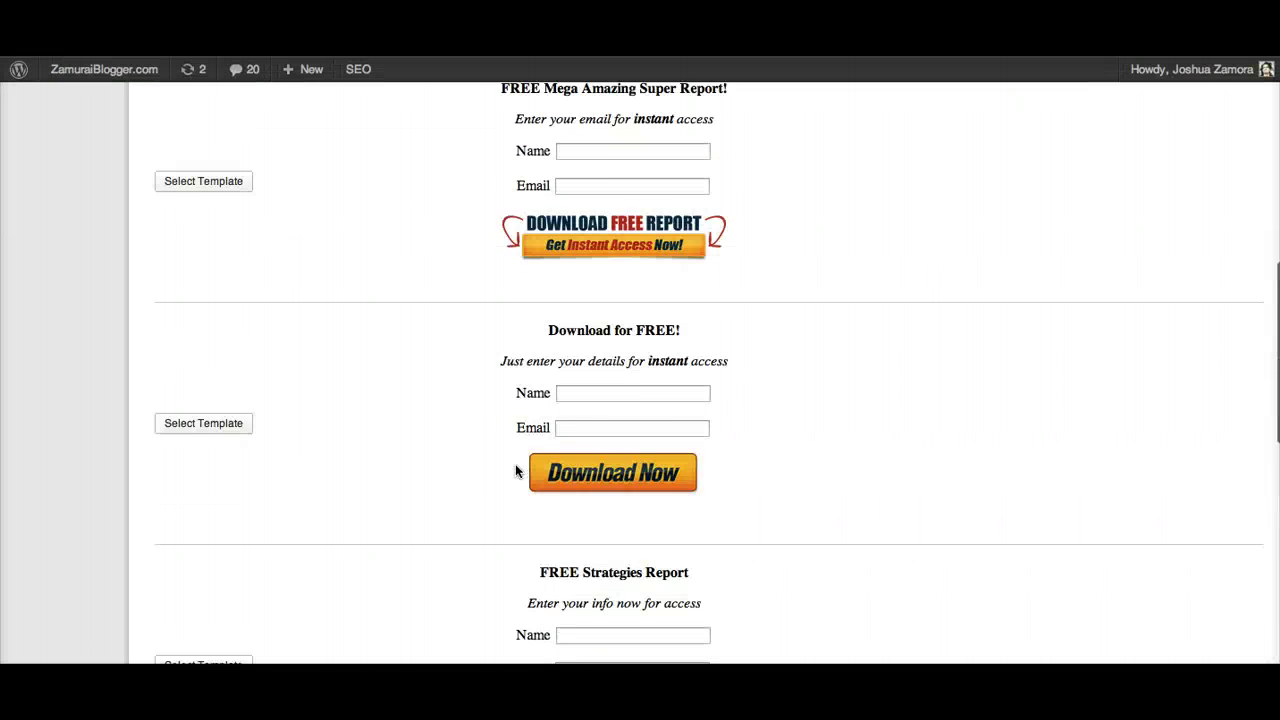
{"action": "scroll", "coordinate": [515, 470], "scroll_direction": "up", "scroll_amount": 5}
{"action": "scroll", "coordinate": [515, 470], "scroll_direction": "down", "scroll_amount": 3}
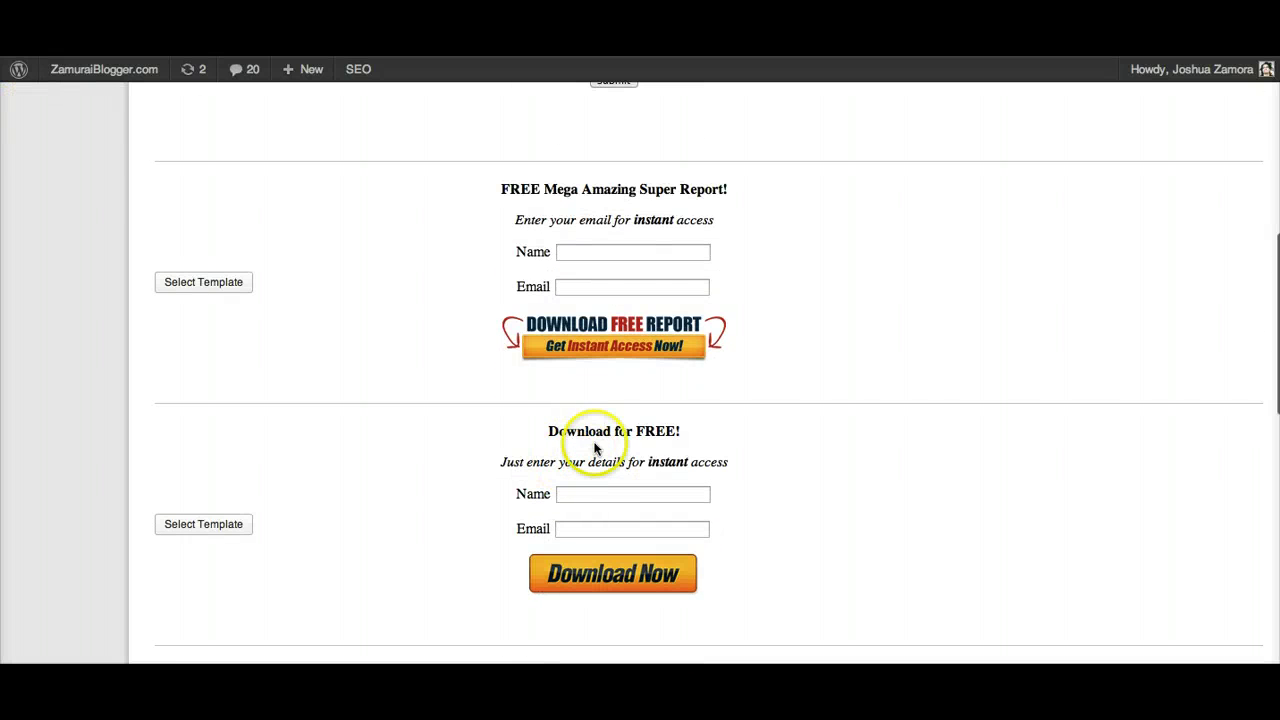
{"action": "scroll", "coordinate": [594, 447], "scroll_direction": "up", "scroll_amount": 3}
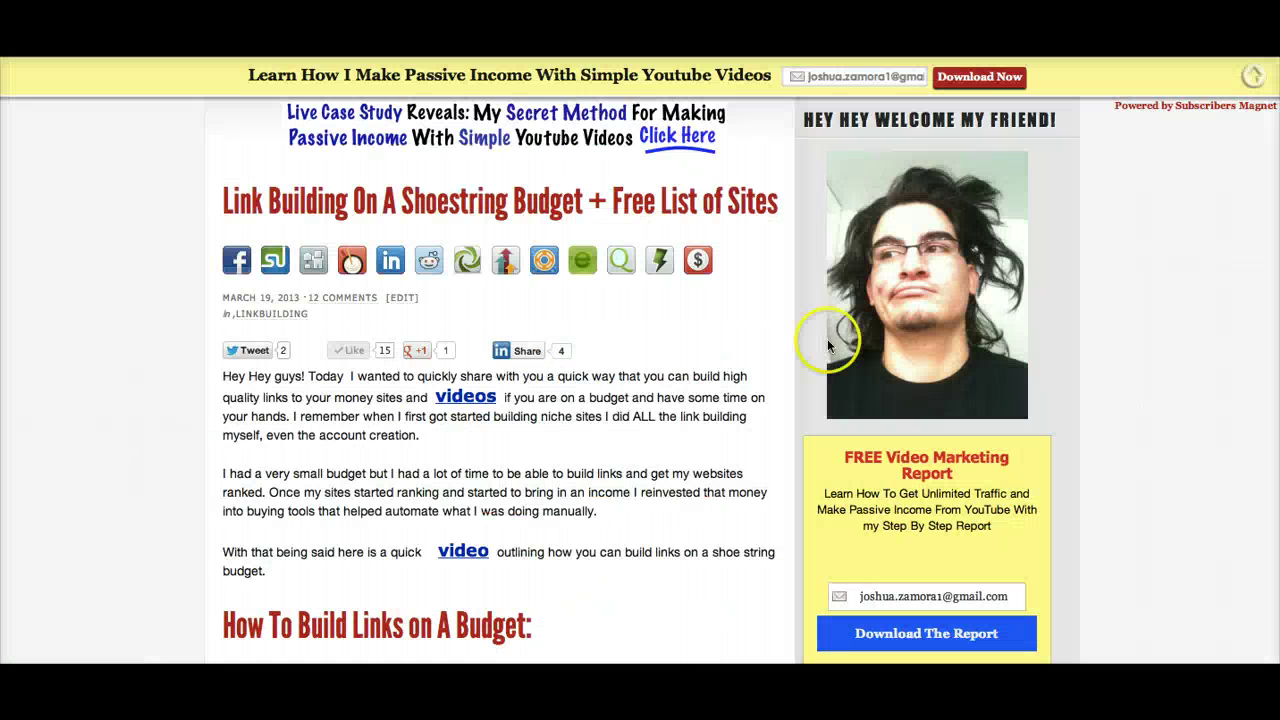
{"action": "left_click", "coordinate": [457, 550]}
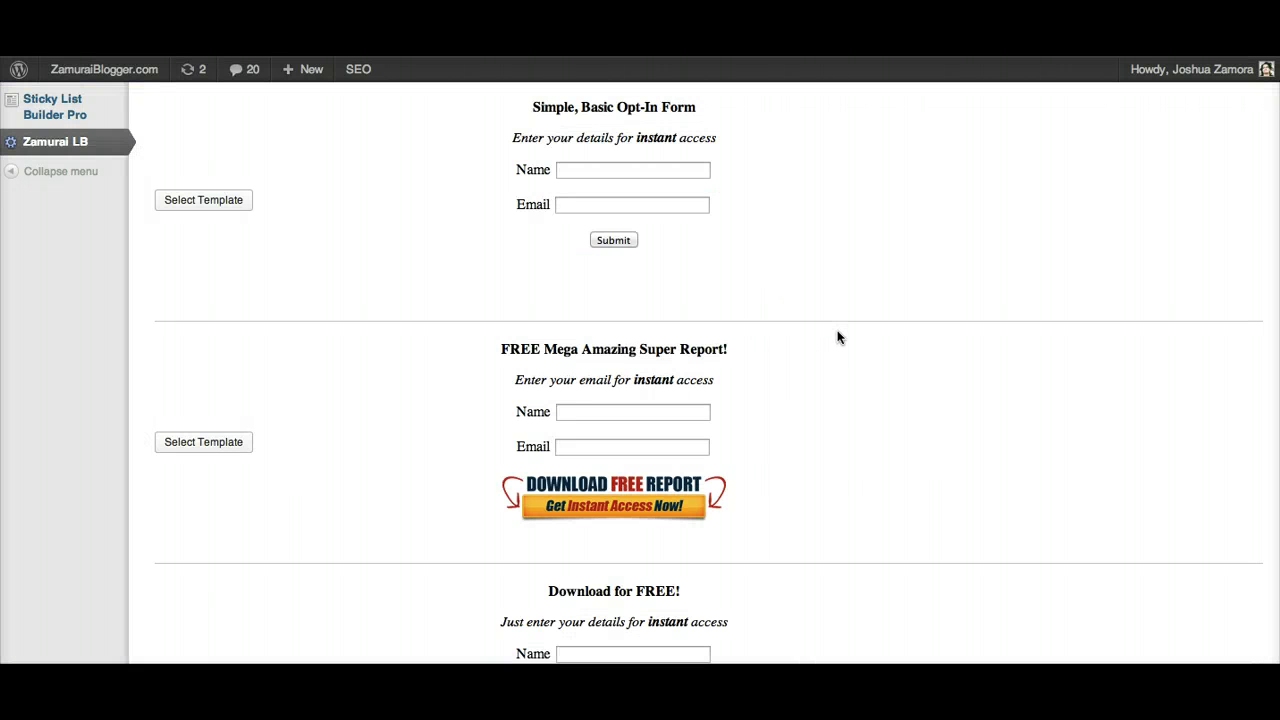
Choose the "FREE Mega Amazing Super Report!" template for the new creative and name it Test.
{"action": "scroll", "coordinate": [838, 337], "scroll_direction": "up", "scroll_amount": 1}
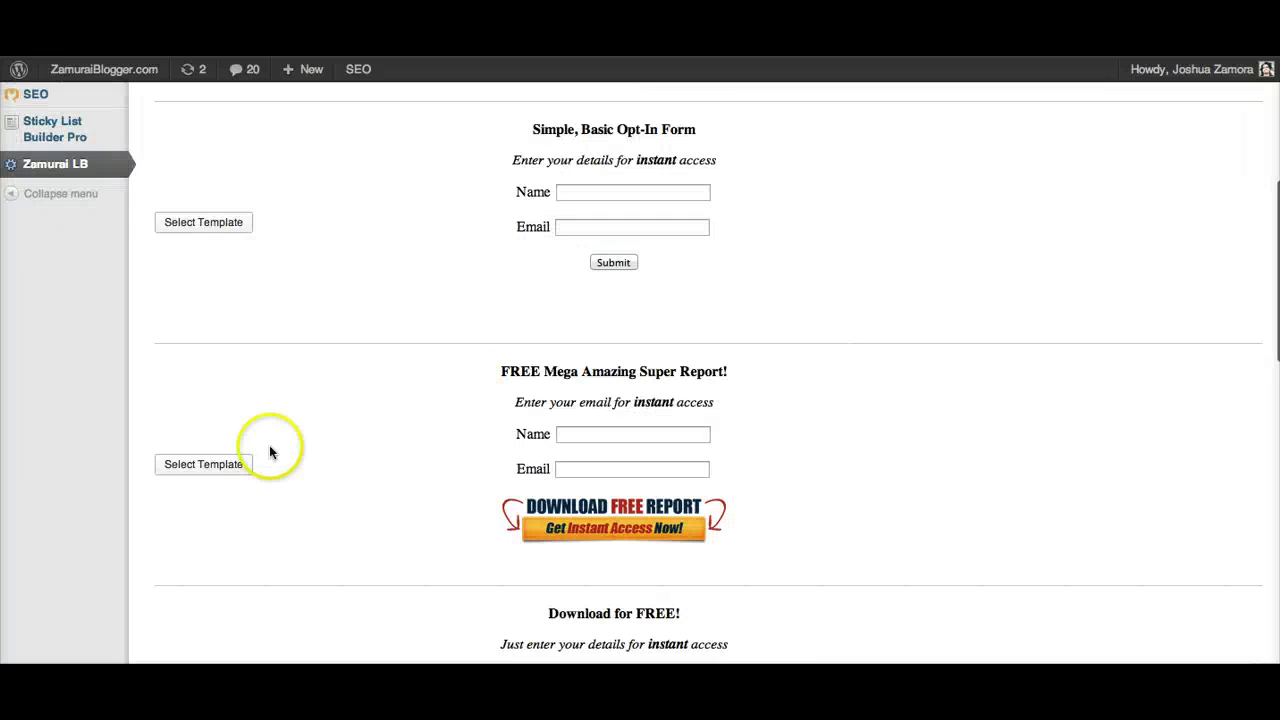
{"action": "left_click", "coordinate": [197, 466]}
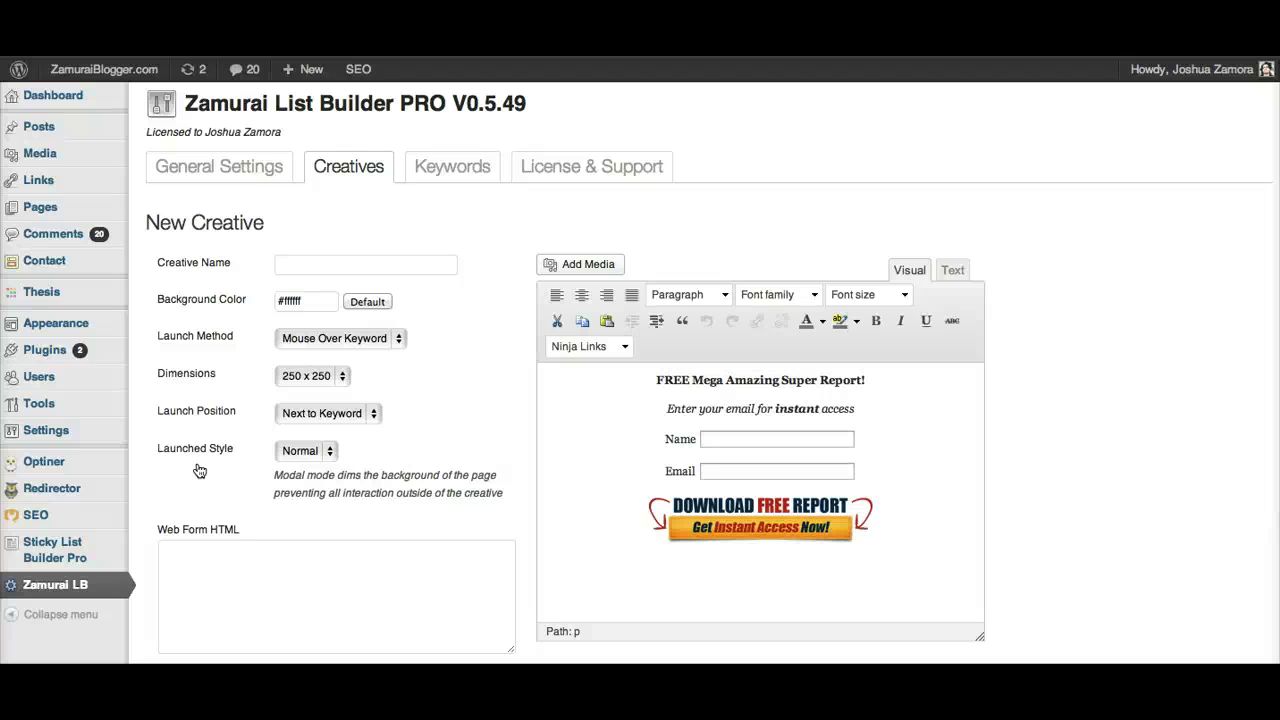
{"action": "left_click", "coordinate": [365, 263]}
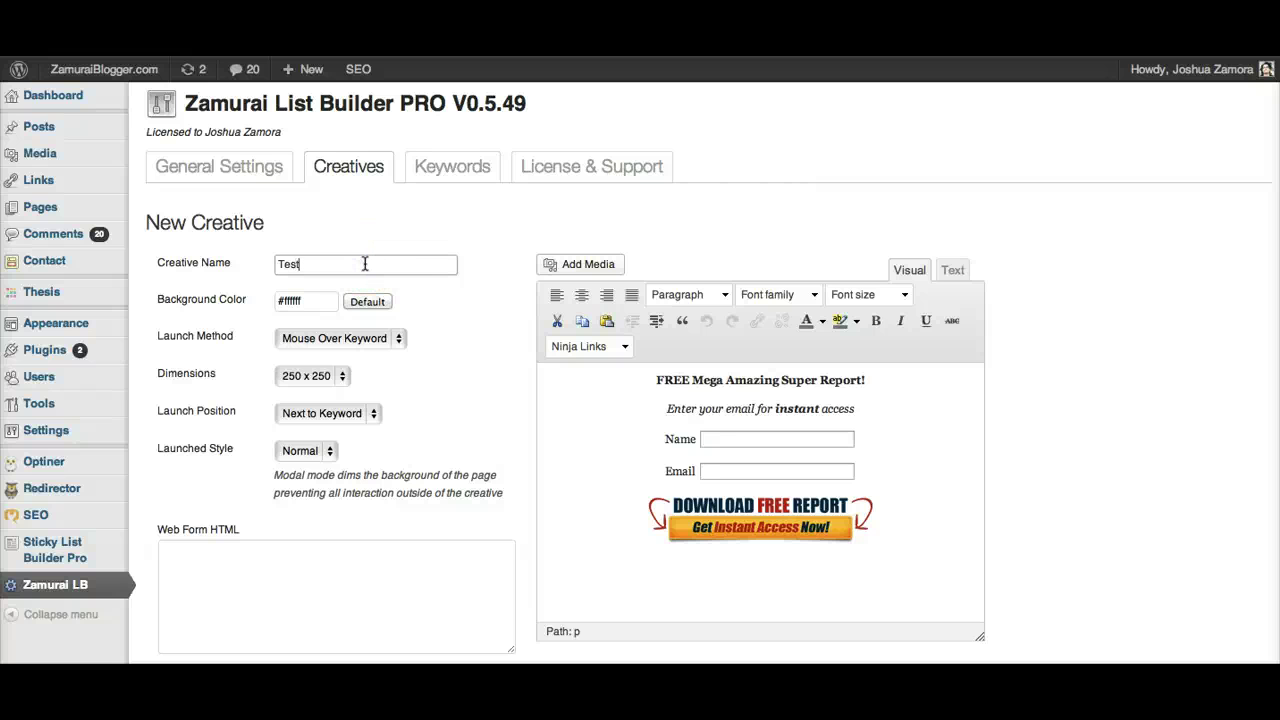
{"action": "type", "text": "Test"}
{"action": "left_click", "coordinate": [488, 308]}
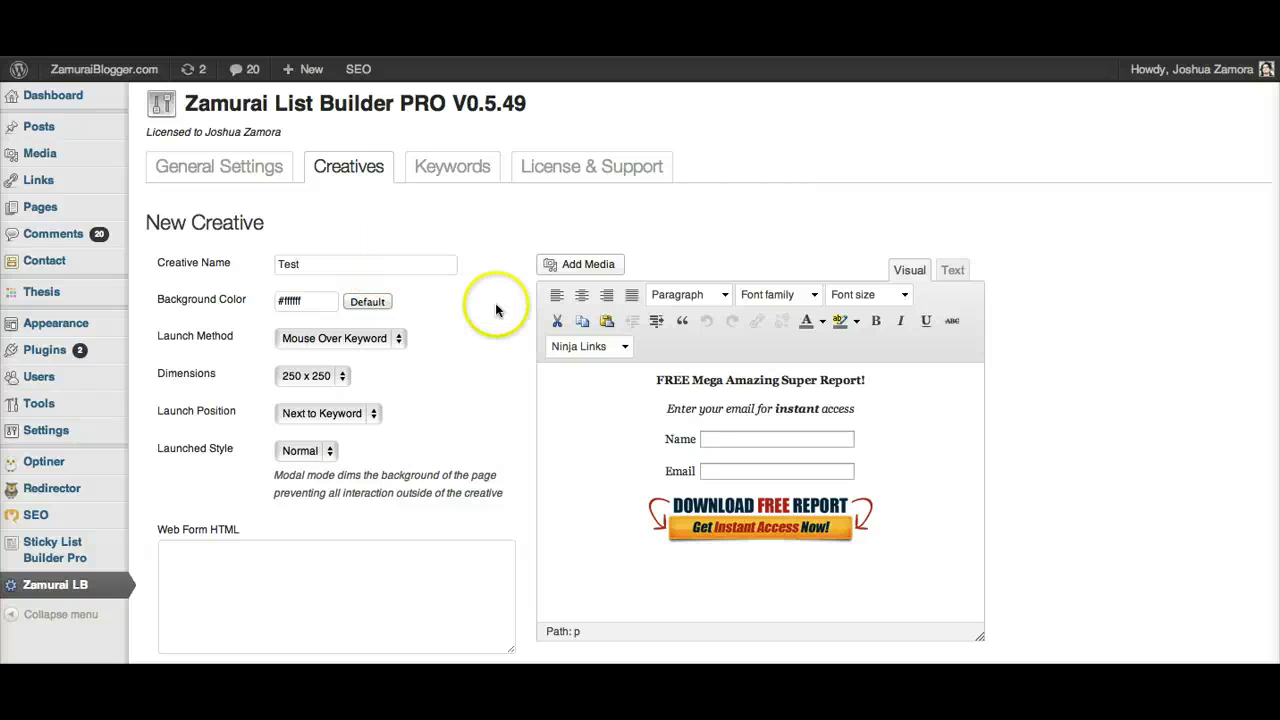
Examine the Launch Method, Dimensions and Launch Position options available for the Test creative, leaving their selections as they are.
{"action": "left_click", "coordinate": [398, 340]}
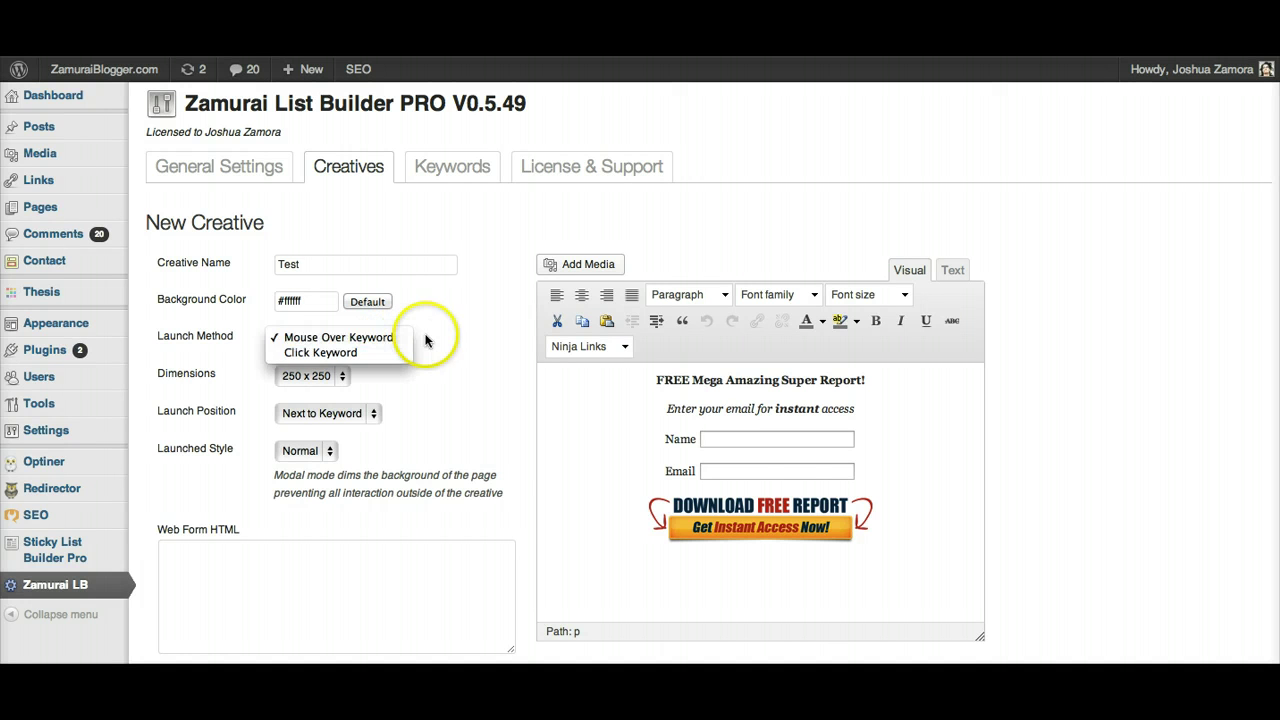
{"action": "left_click", "coordinate": [424, 335]}
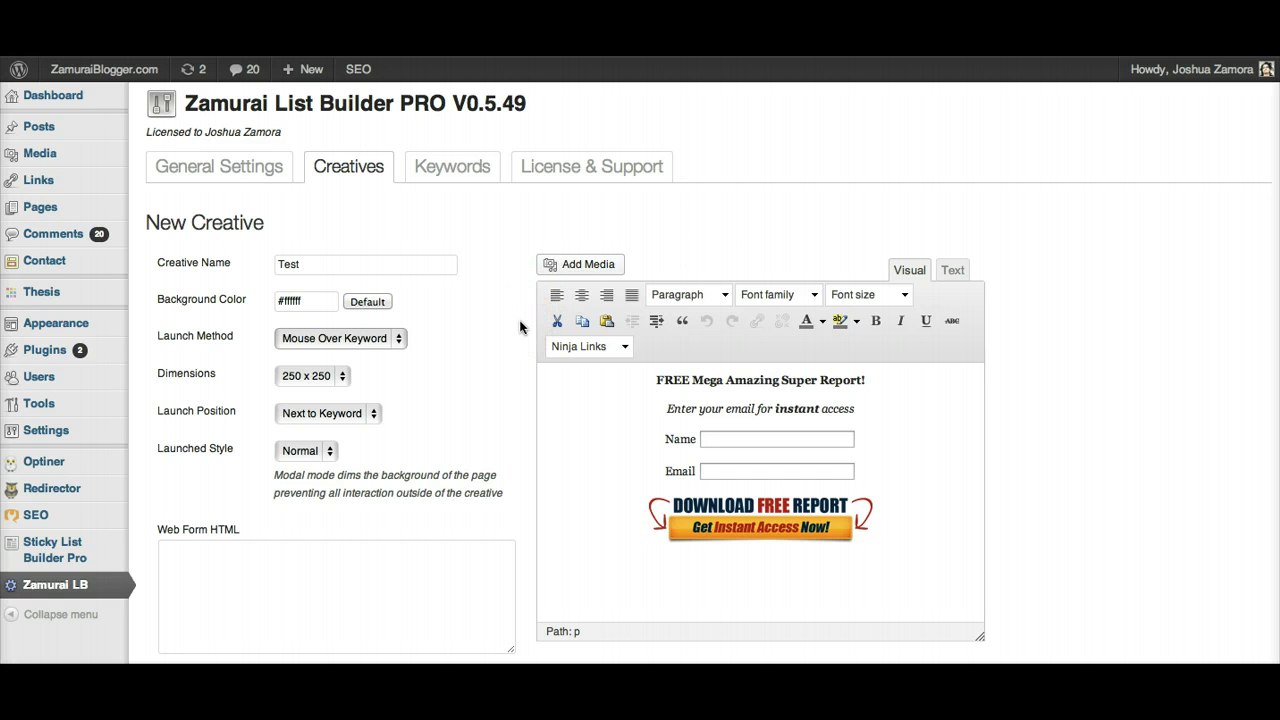
{"action": "left_click_drag", "start_coordinate": [520, 327], "coordinate": [465, 347]}
{"action": "left_click", "coordinate": [446, 381]}
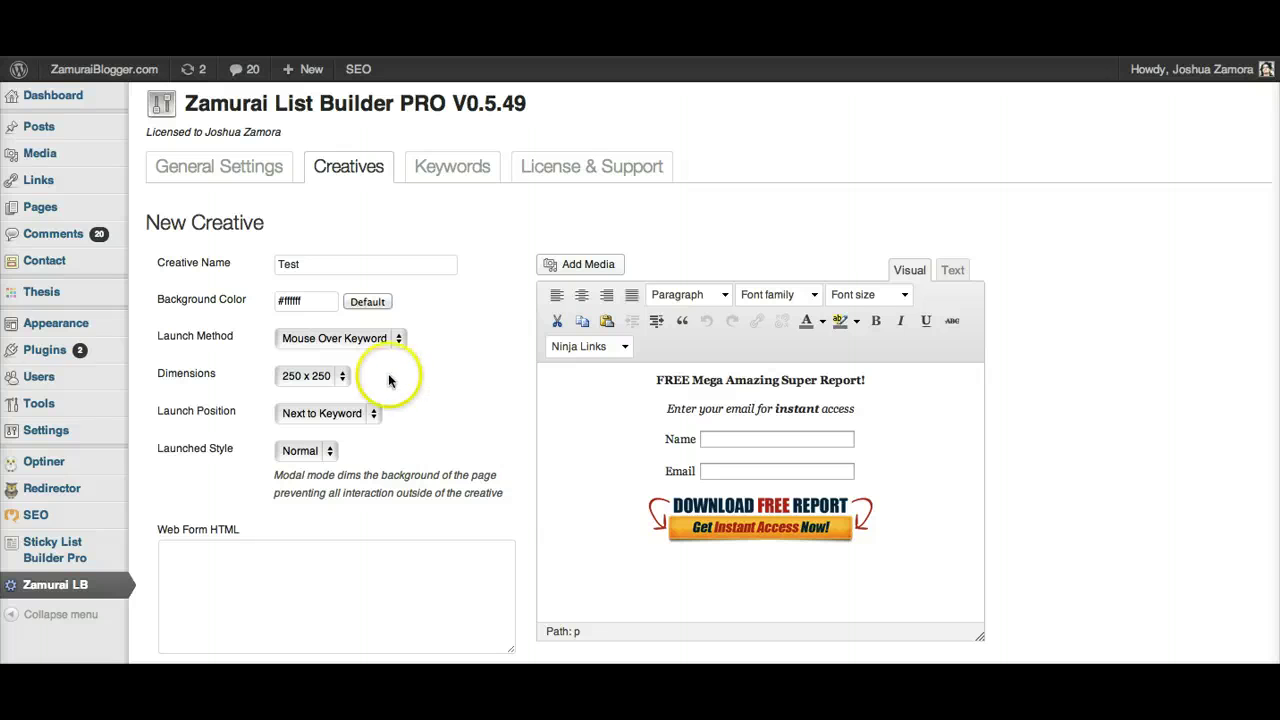
{"action": "left_click", "coordinate": [337, 376]}
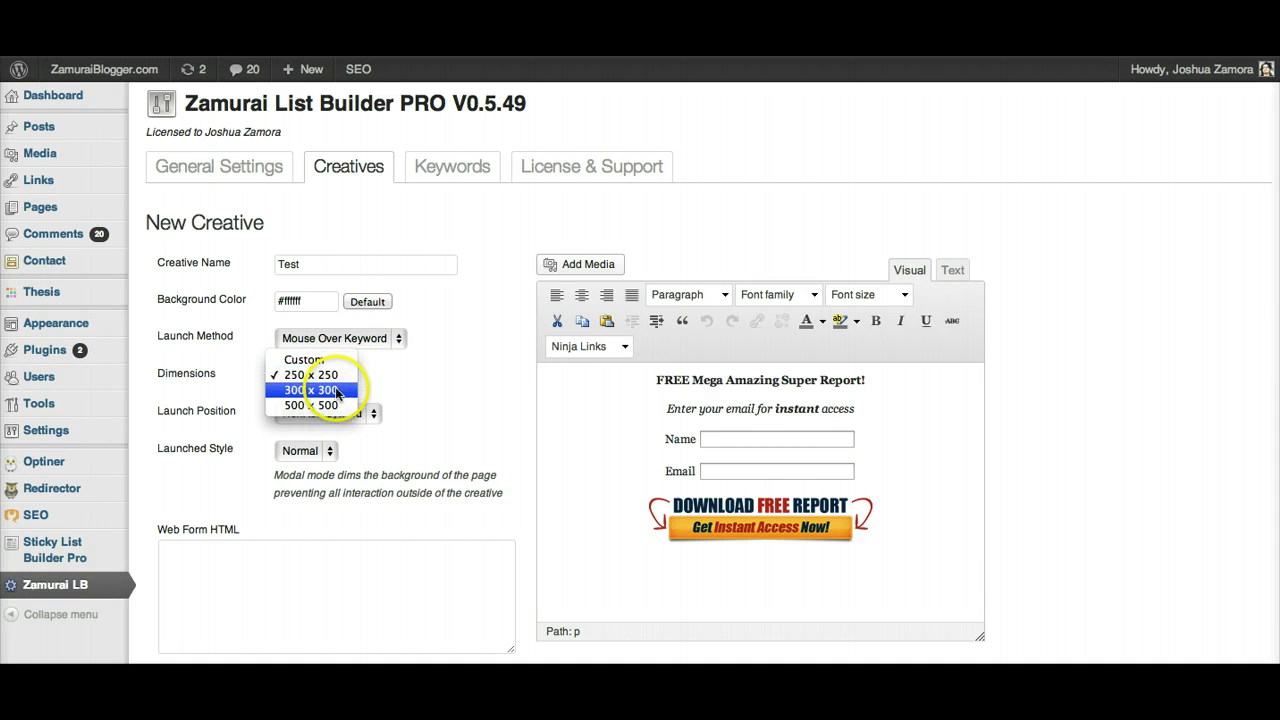
{"action": "left_click", "coordinate": [424, 382]}
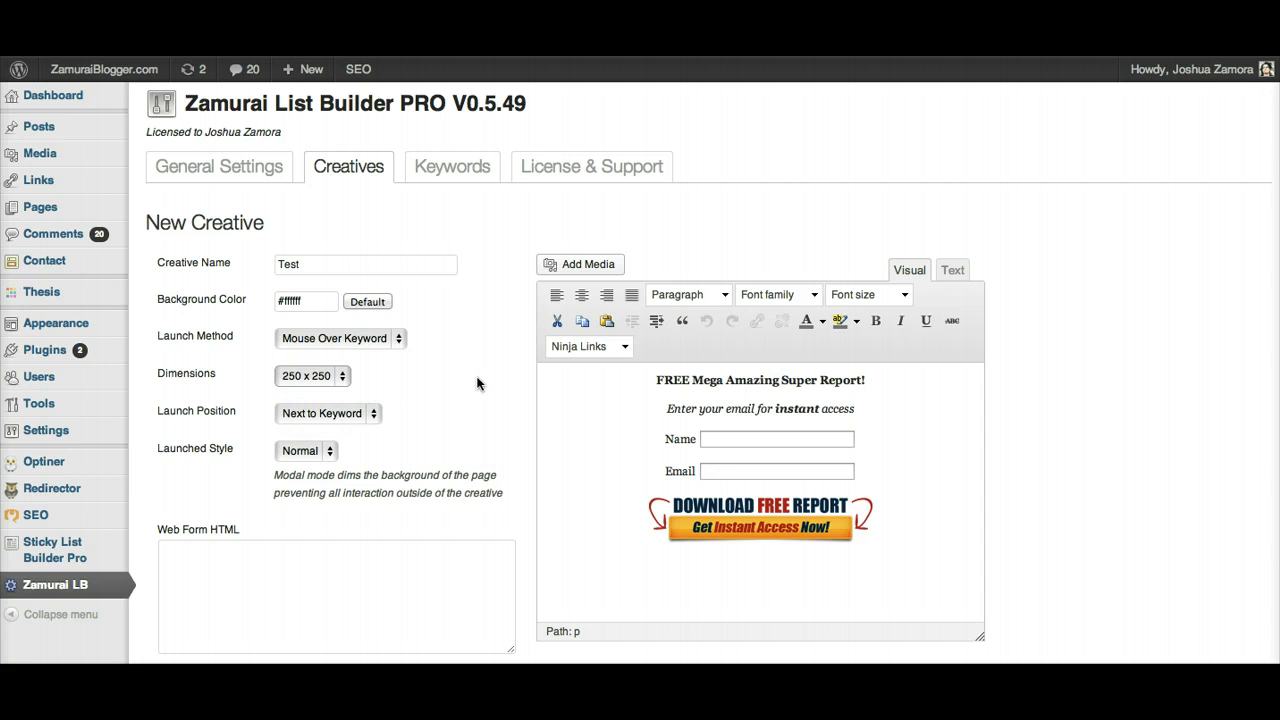
{"action": "scroll", "coordinate": [477, 383], "scroll_direction": "down", "scroll_amount": 3}
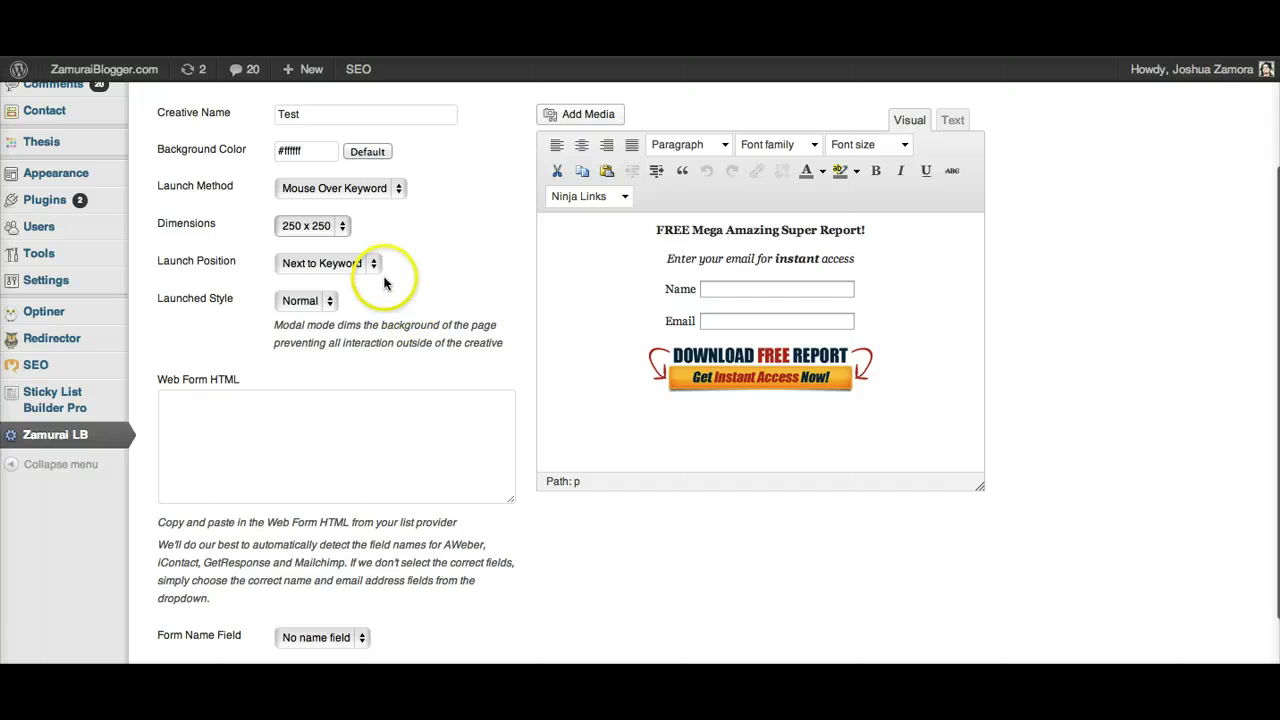
{"action": "left_click", "coordinate": [379, 266]}
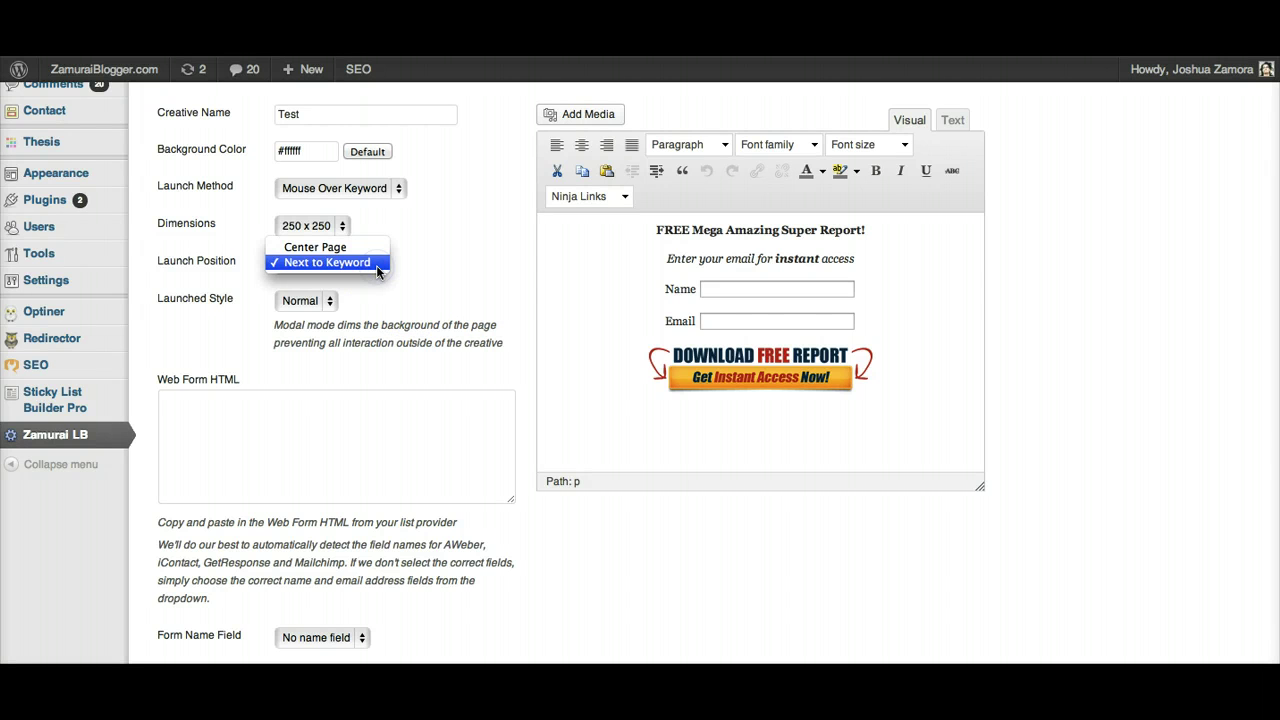
{"action": "left_click", "coordinate": [442, 273]}
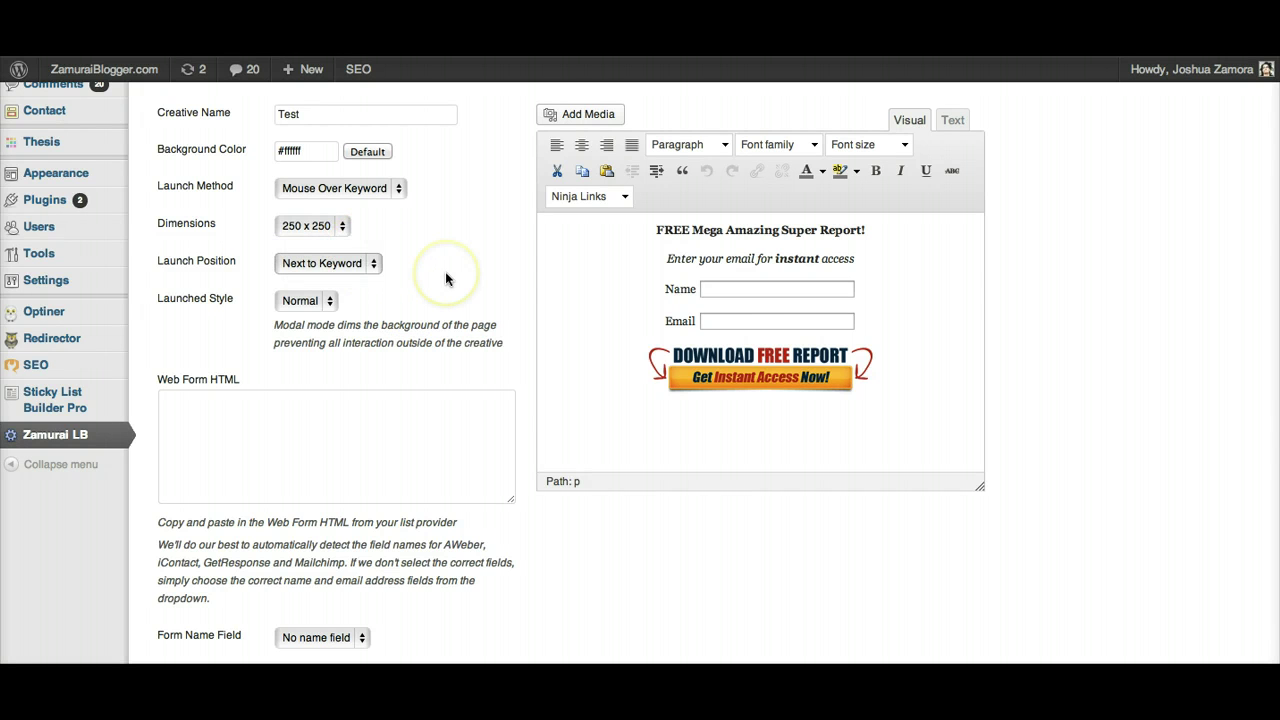
Review the Test creative's Web Form HTML field, its list provider instructions and the remaining creative settings.
{"action": "left_click", "coordinate": [384, 443]}
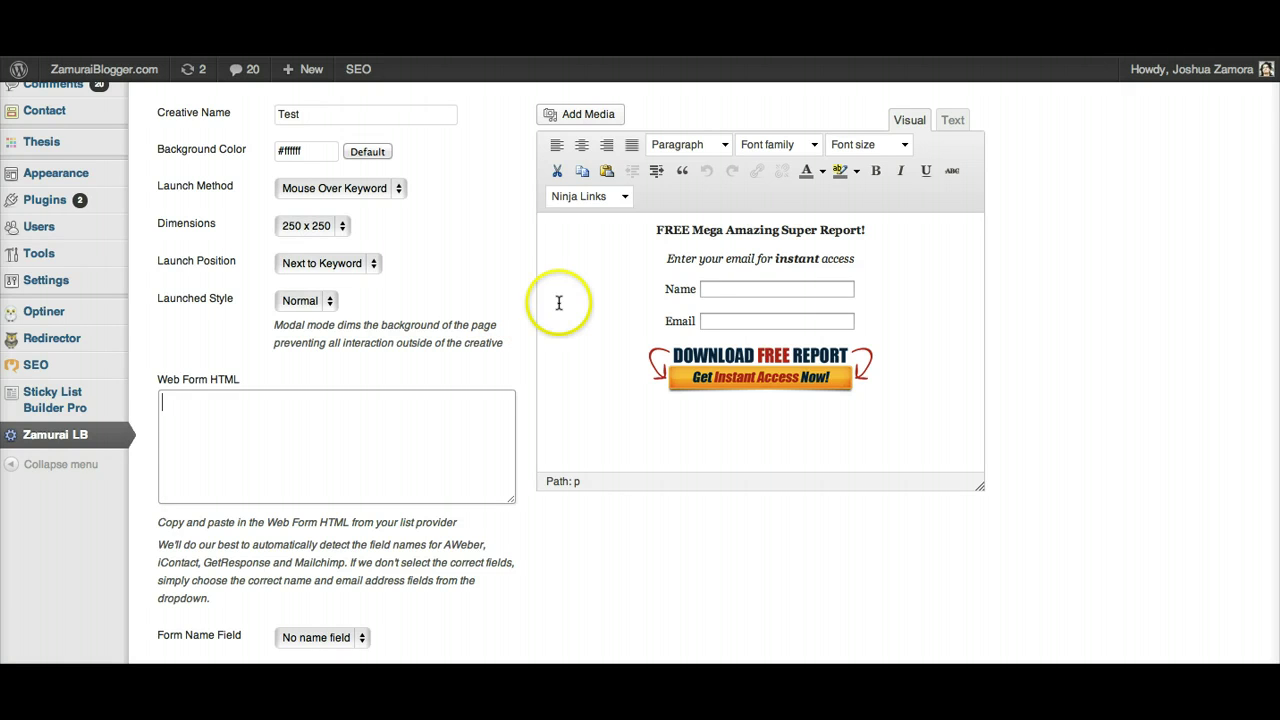
{"action": "scroll", "coordinate": [567, 312], "scroll_direction": "down", "scroll_amount": 2}
{"action": "scroll", "coordinate": [565, 315], "scroll_direction": "up", "scroll_amount": 5}
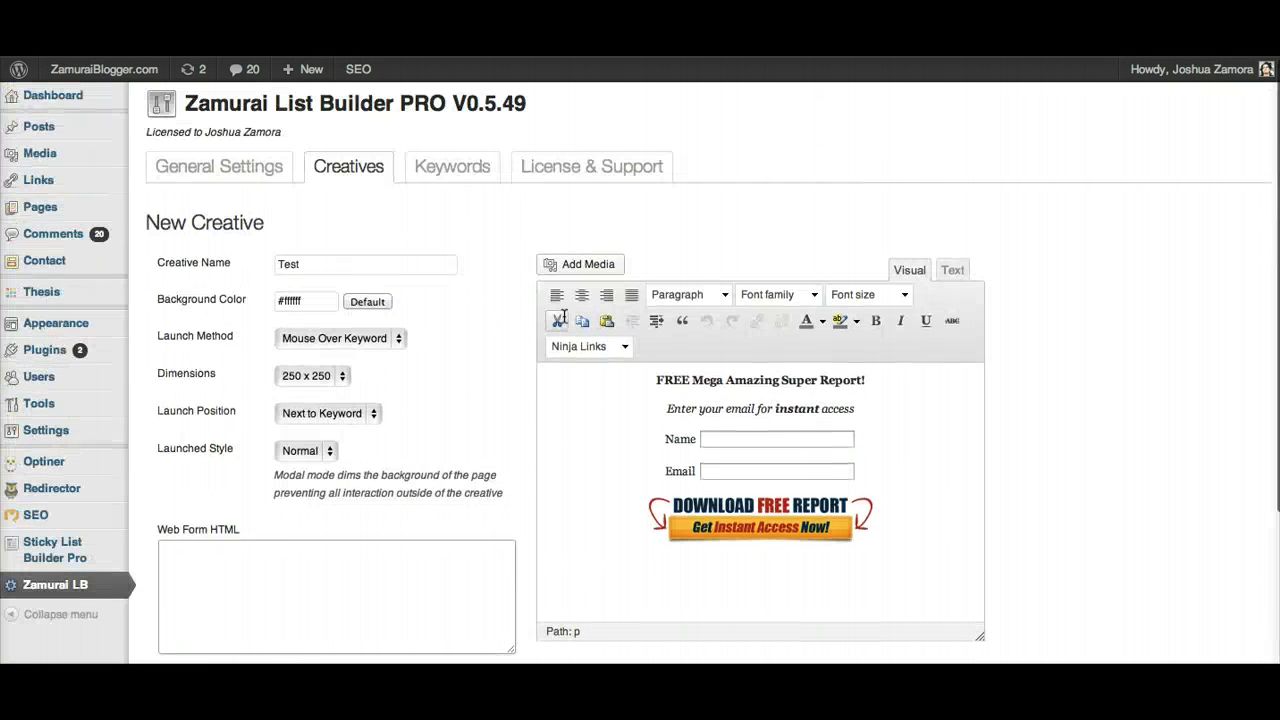
{"action": "scroll", "coordinate": [508, 381], "scroll_direction": "down", "scroll_amount": 1}
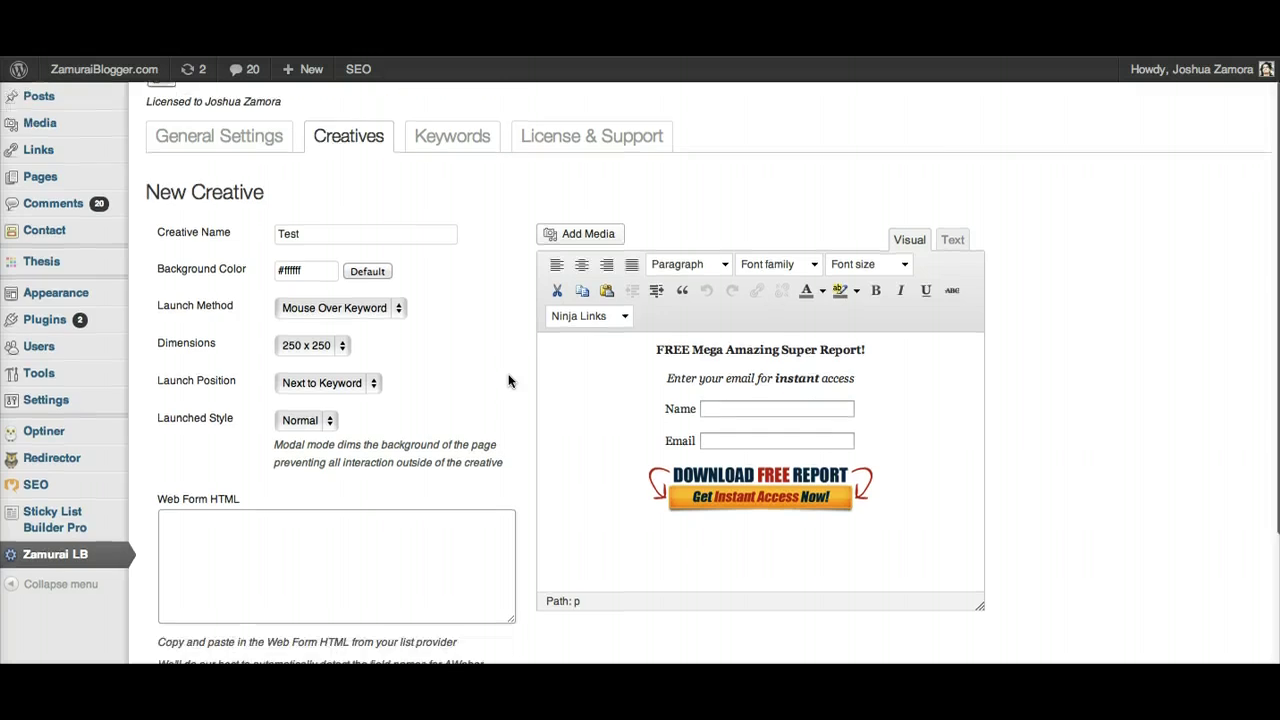
{"action": "scroll", "coordinate": [508, 381], "scroll_direction": "down", "scroll_amount": 2}
{"action": "scroll", "coordinate": [471, 251], "scroll_direction": "up", "scroll_amount": 3}
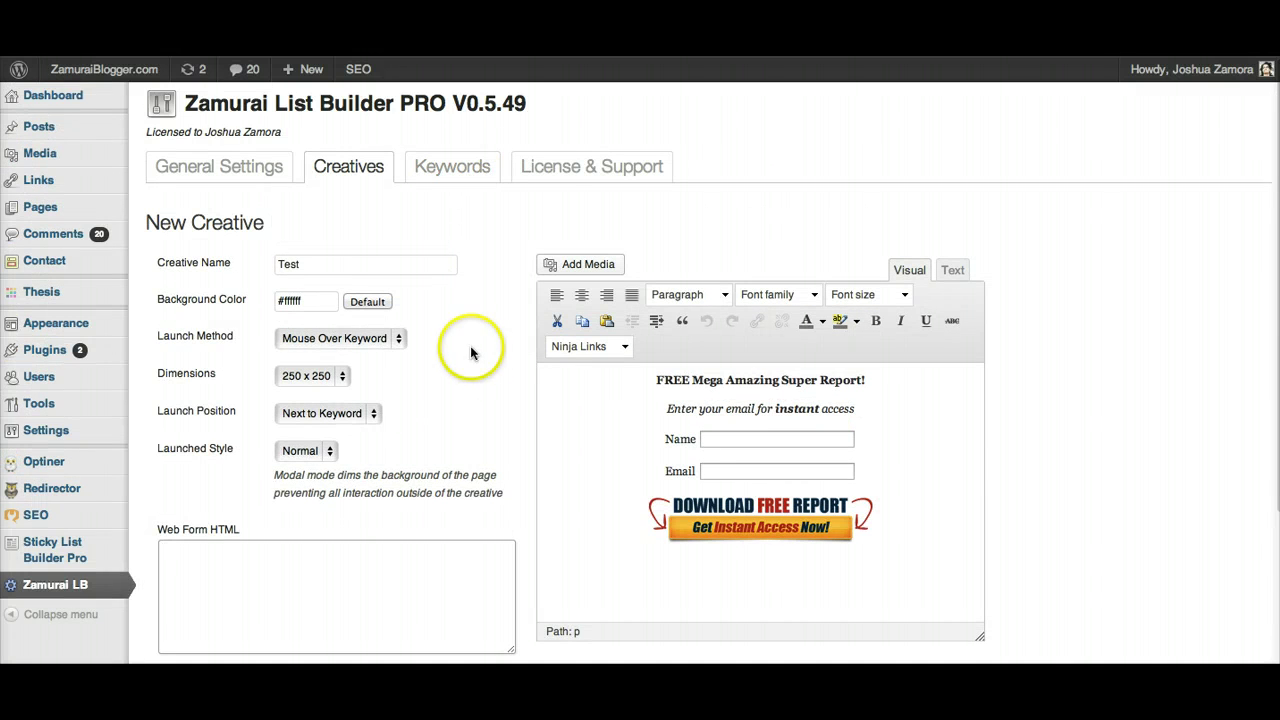
{"action": "scroll", "coordinate": [471, 352], "scroll_direction": "down", "scroll_amount": 3}
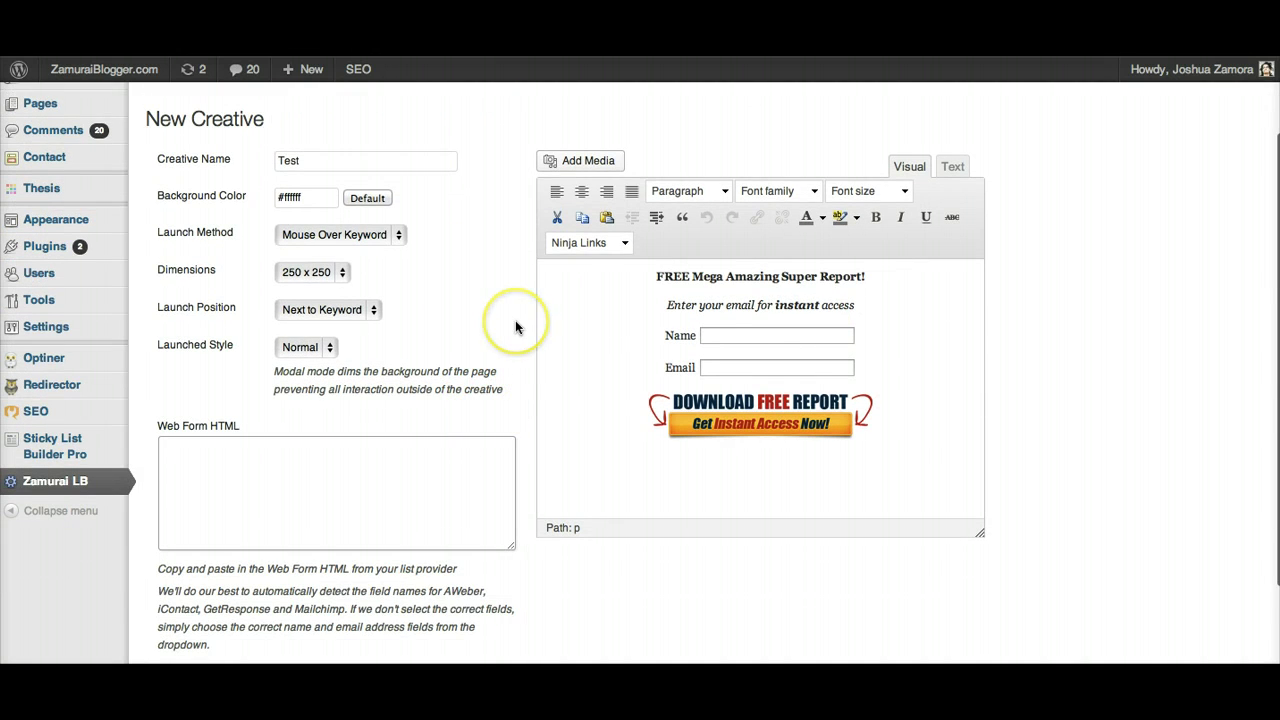
{"action": "scroll", "coordinate": [516, 322], "scroll_direction": "up", "scroll_amount": 3}
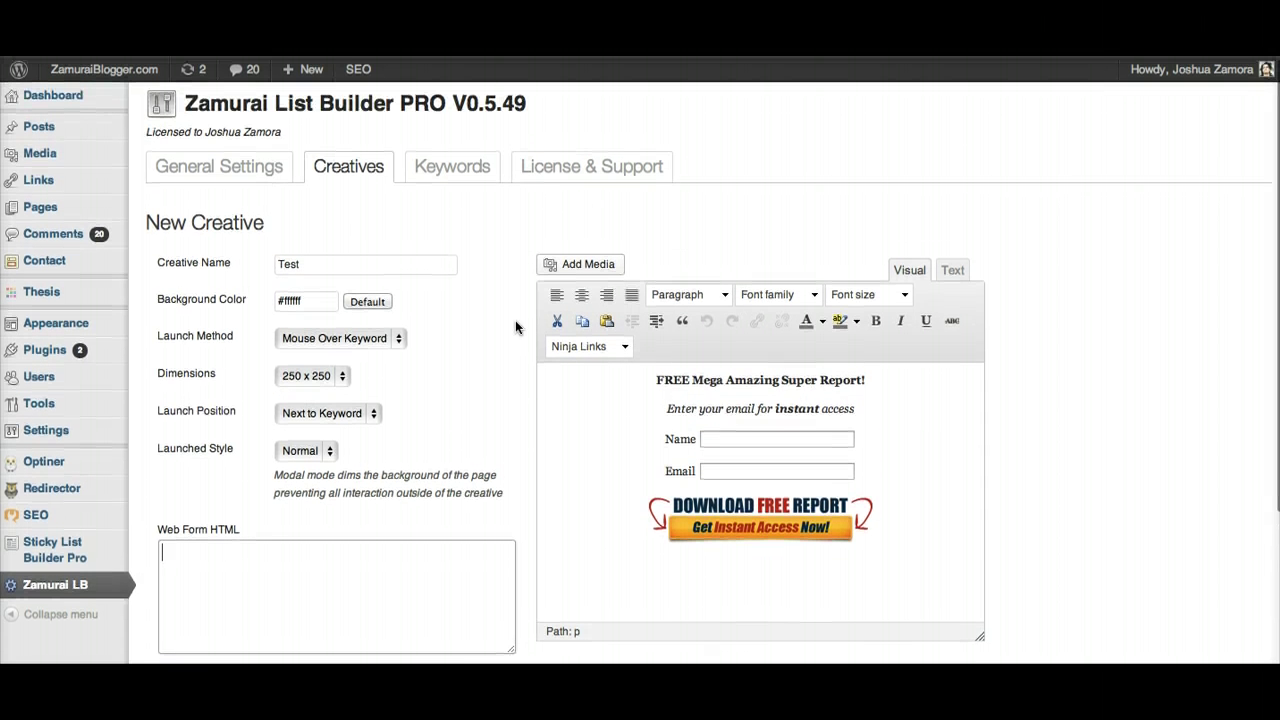
Leave the New Creative page for the Keywords settings, discarding the unsaved Test creative.
{"action": "left_click", "coordinate": [469, 163]}
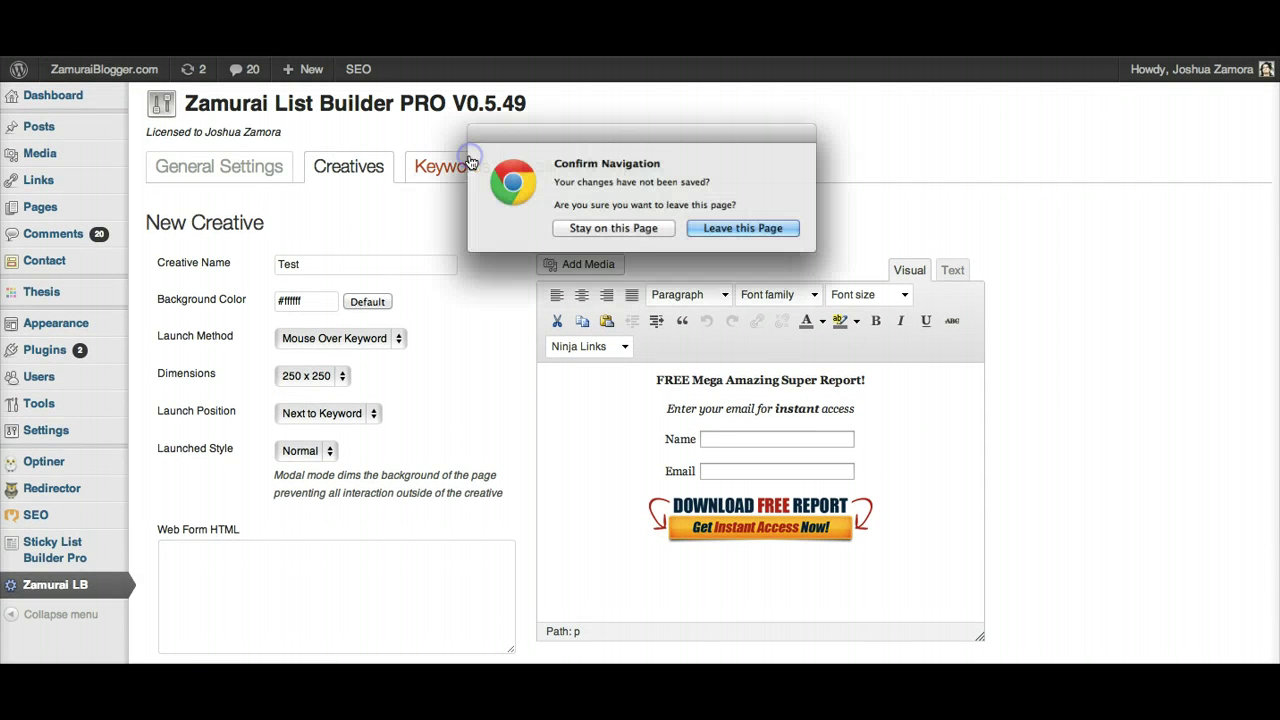
{"action": "left_click", "coordinate": [718, 229]}
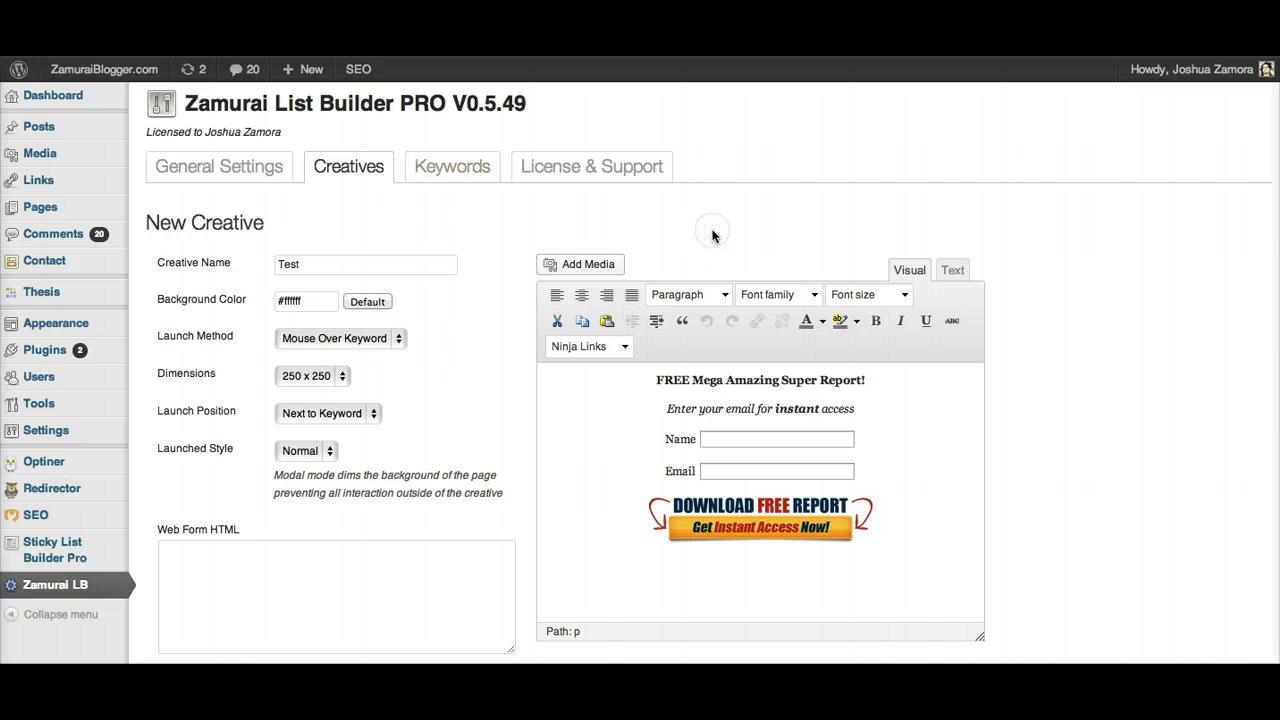